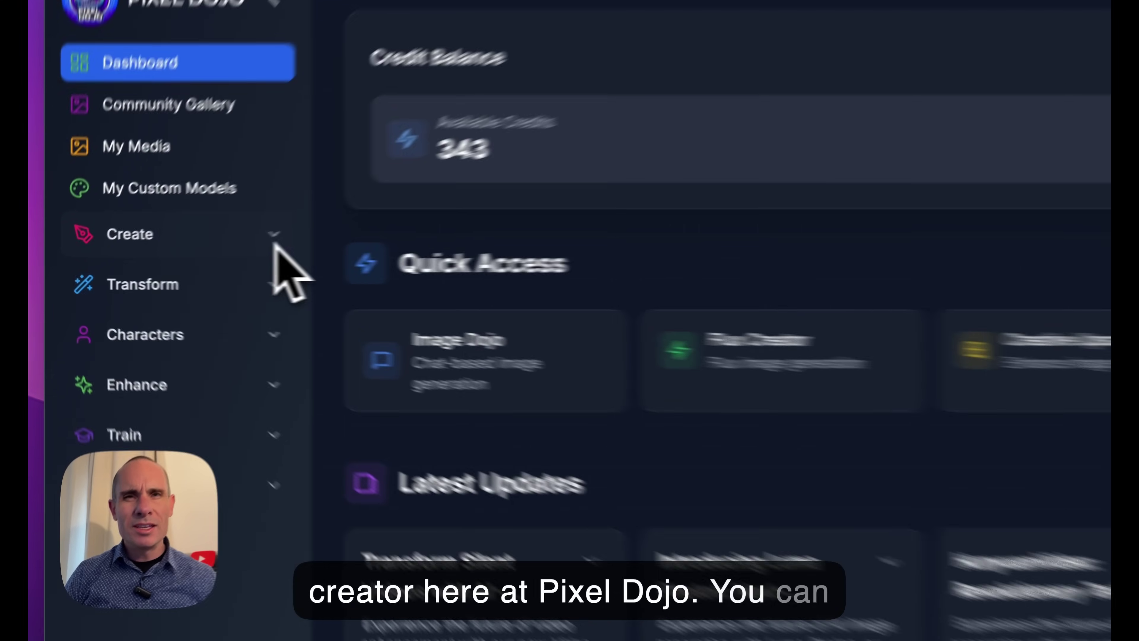
Step: Open Flux Creator from the Create menu and collapse the sidebar to icons
click(205, 252)
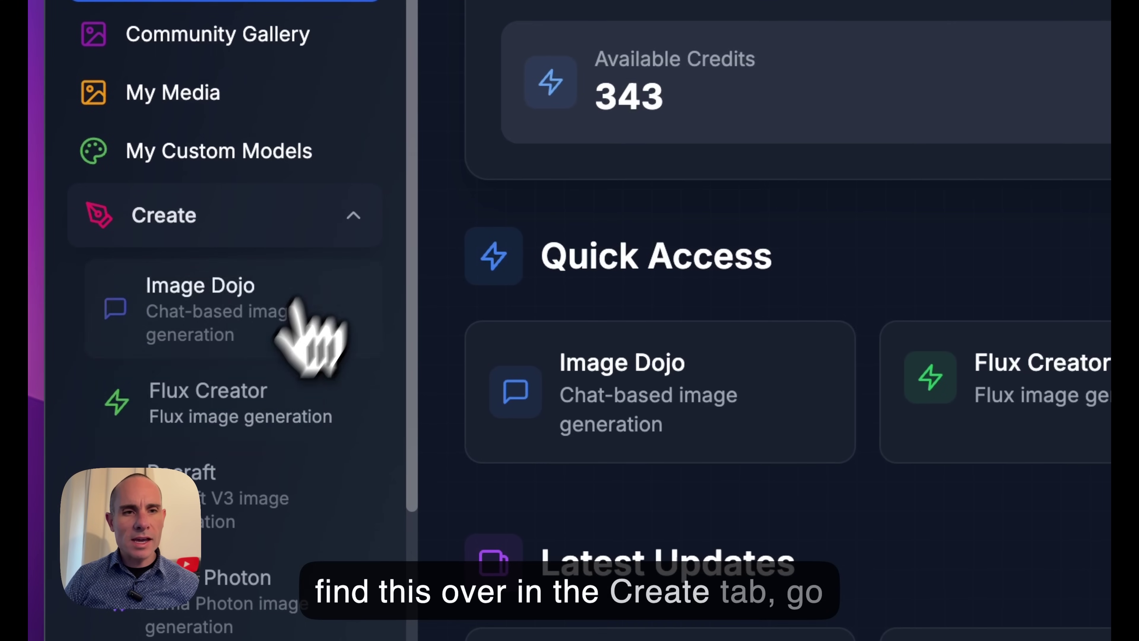
click(248, 413)
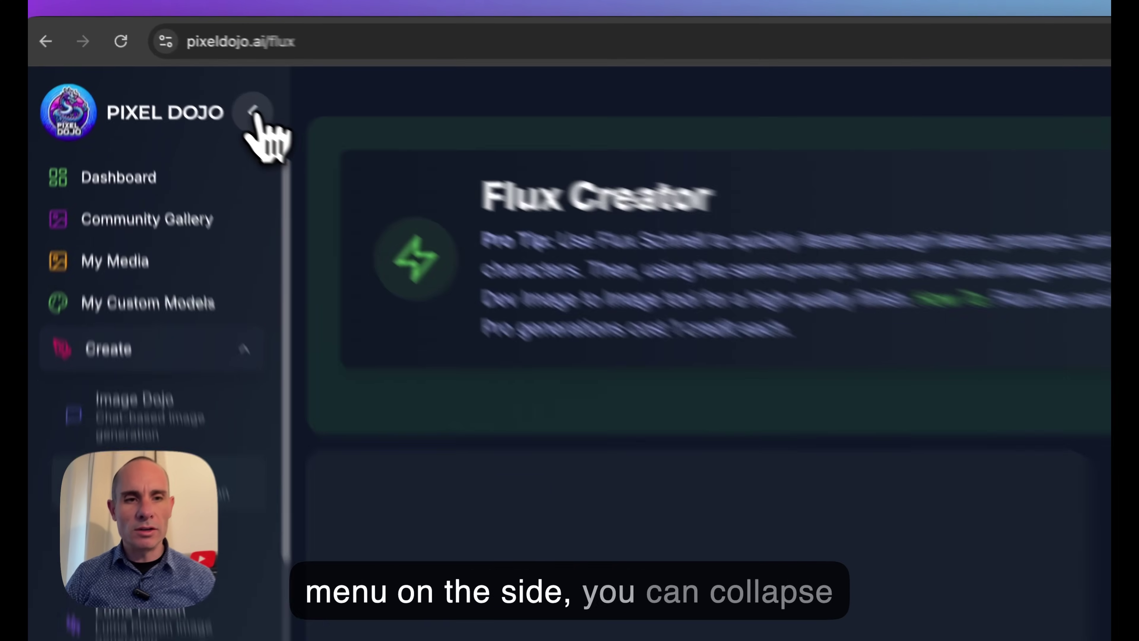
click(204, 83)
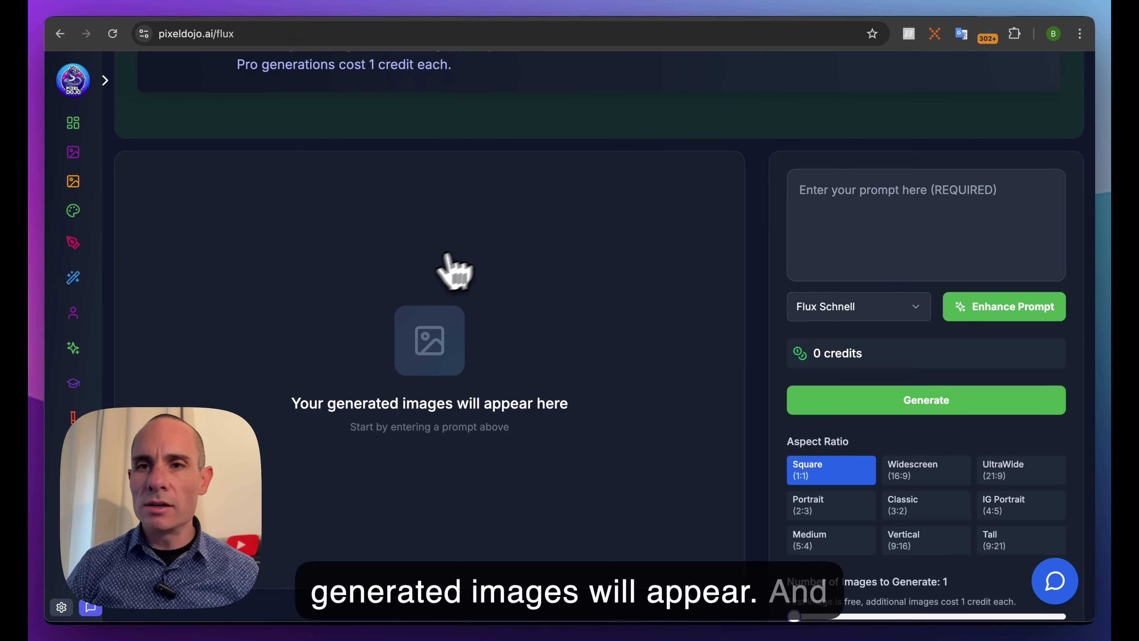
Step: Enter the prompt 'A dragon eating a bowl of spaghetti' in the prompt box
scroll(1059, 222, down, 2)
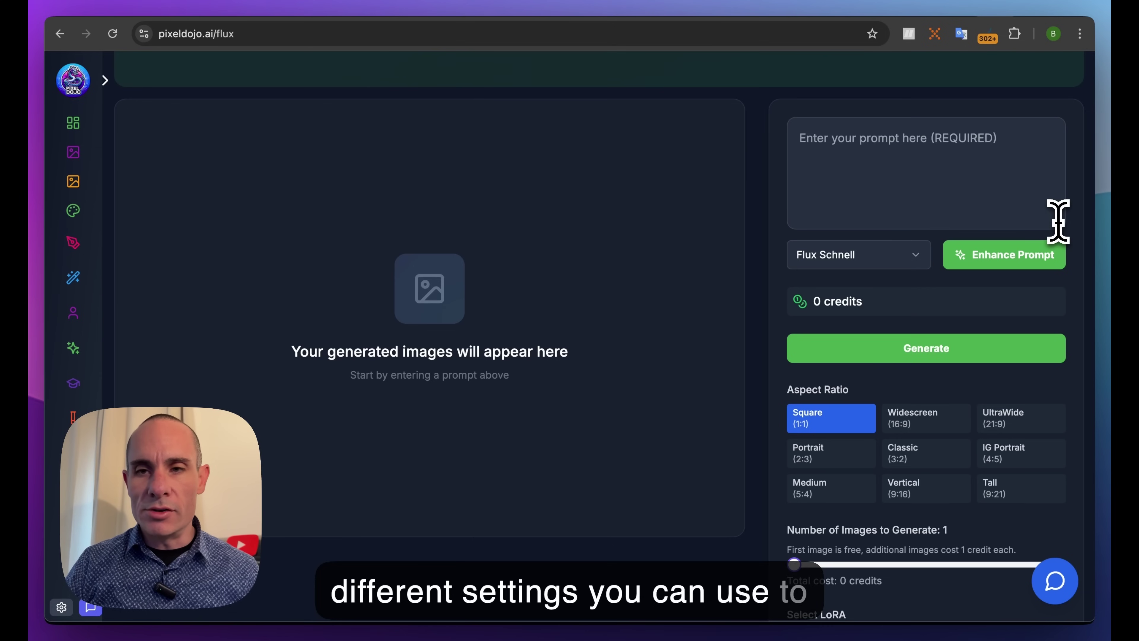
scroll(1032, 213, up, 1)
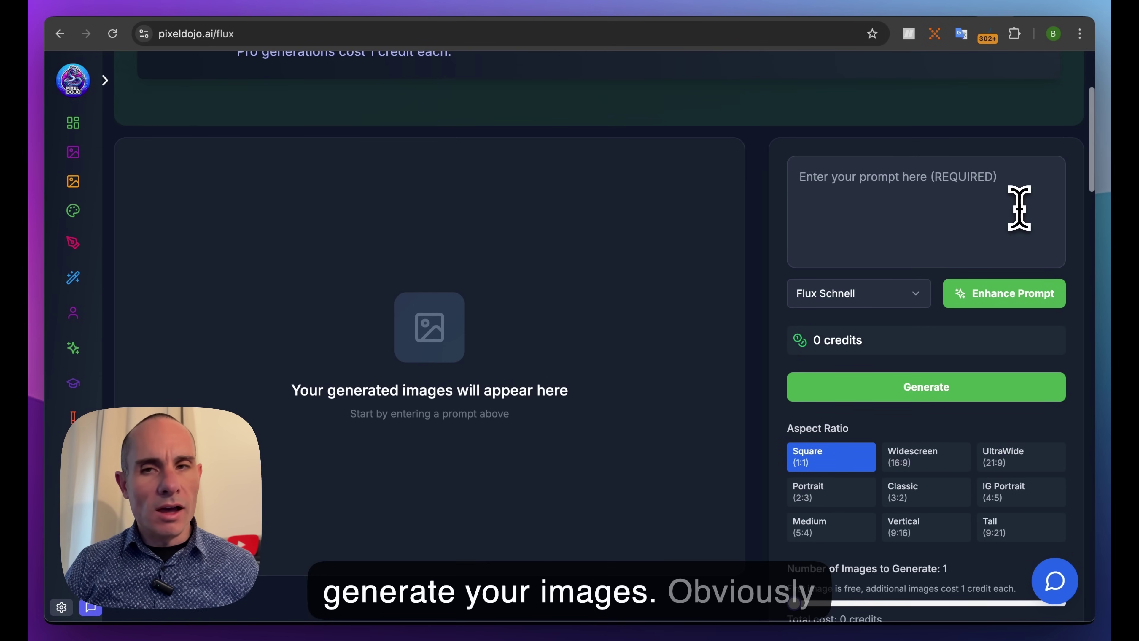
click(870, 191)
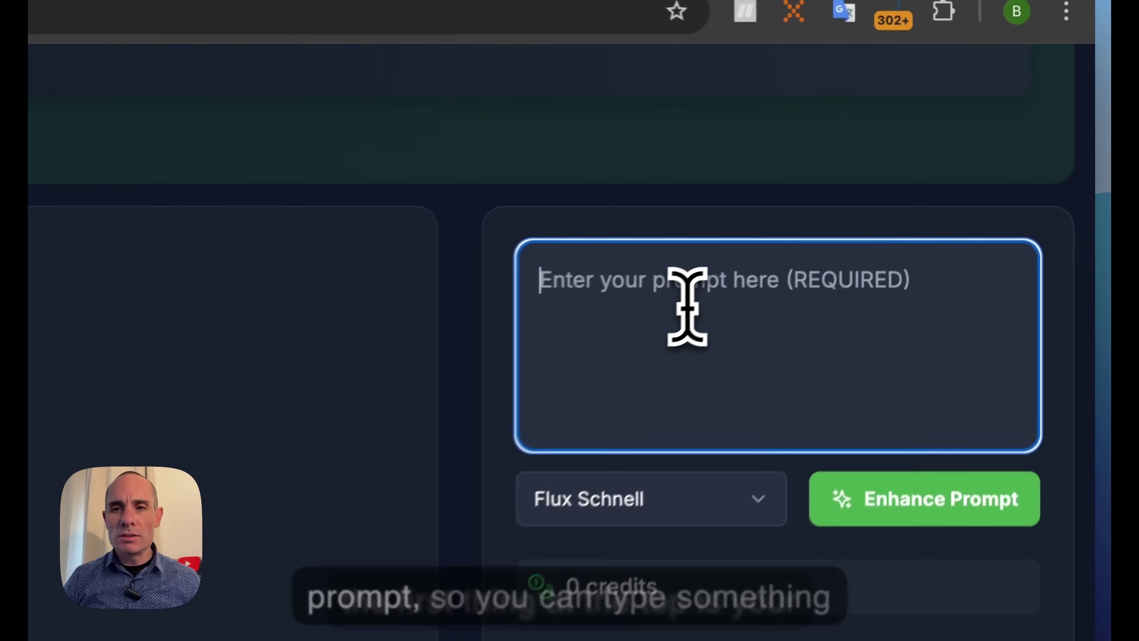
text(A)
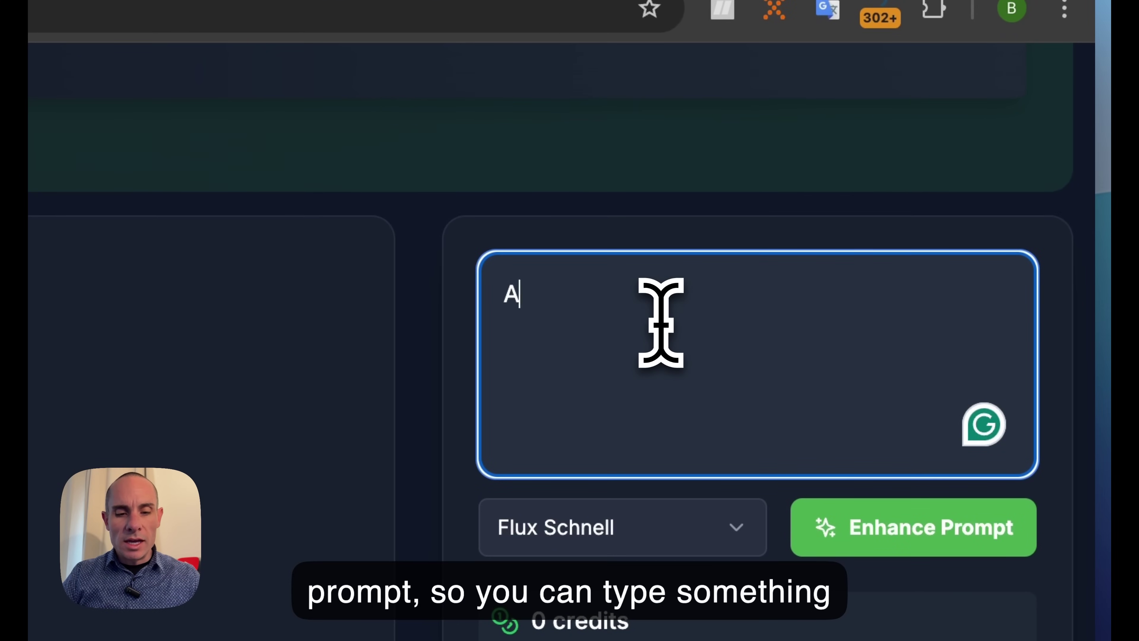
text( dra)
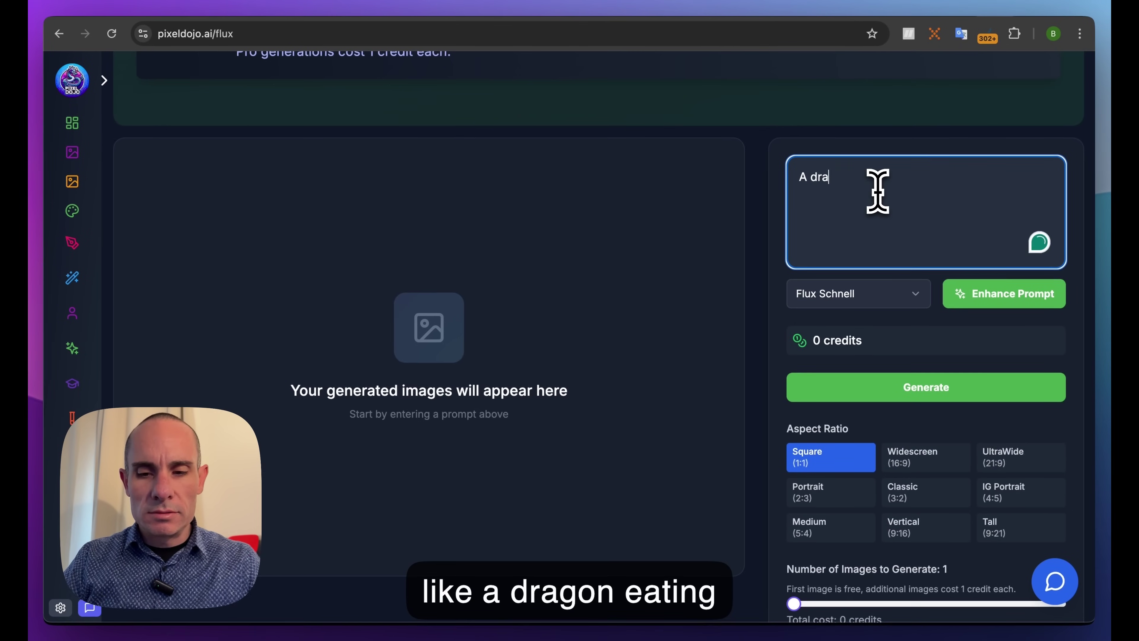
text(gon eating a bowl of spaghett)
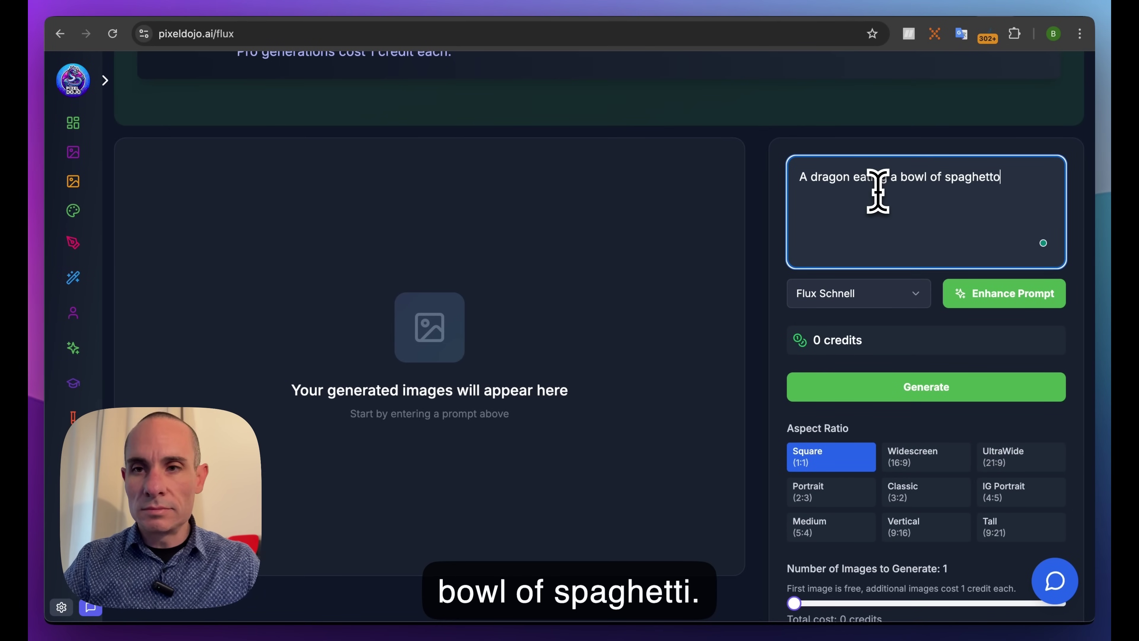
text(i)
scroll(942, 179, down, 1)
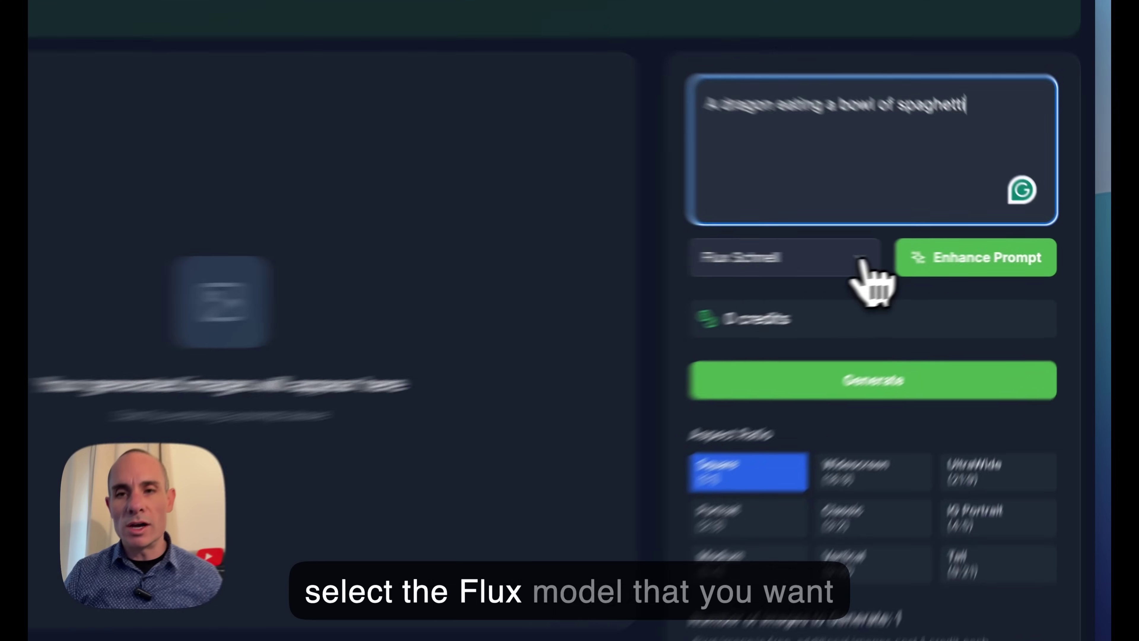
click(918, 259)
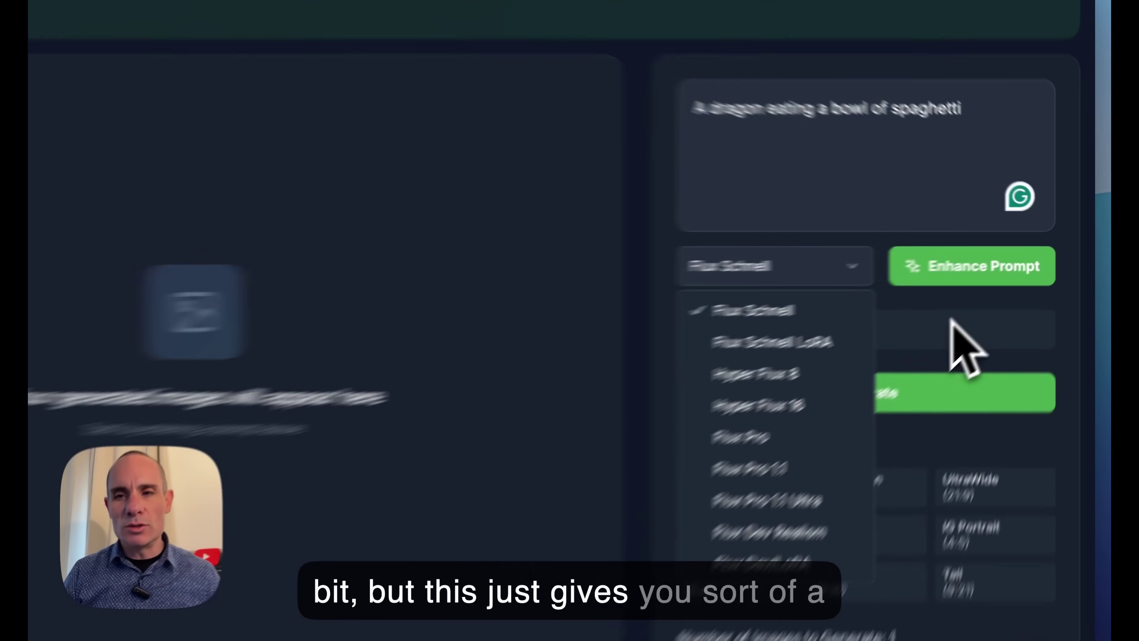
click(990, 297)
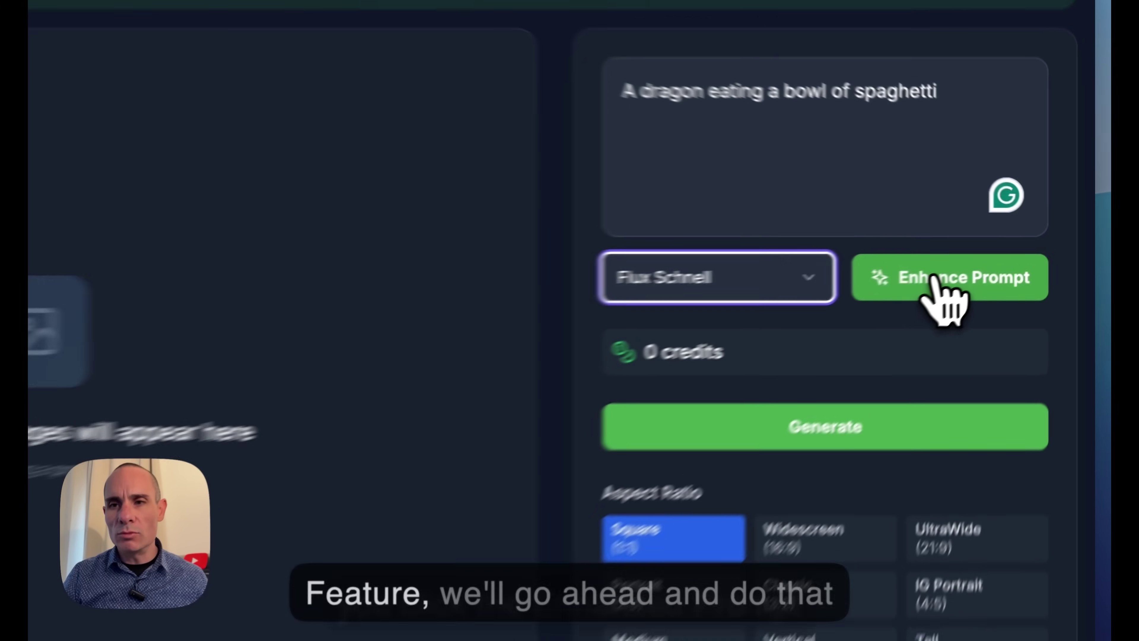
click(990, 260)
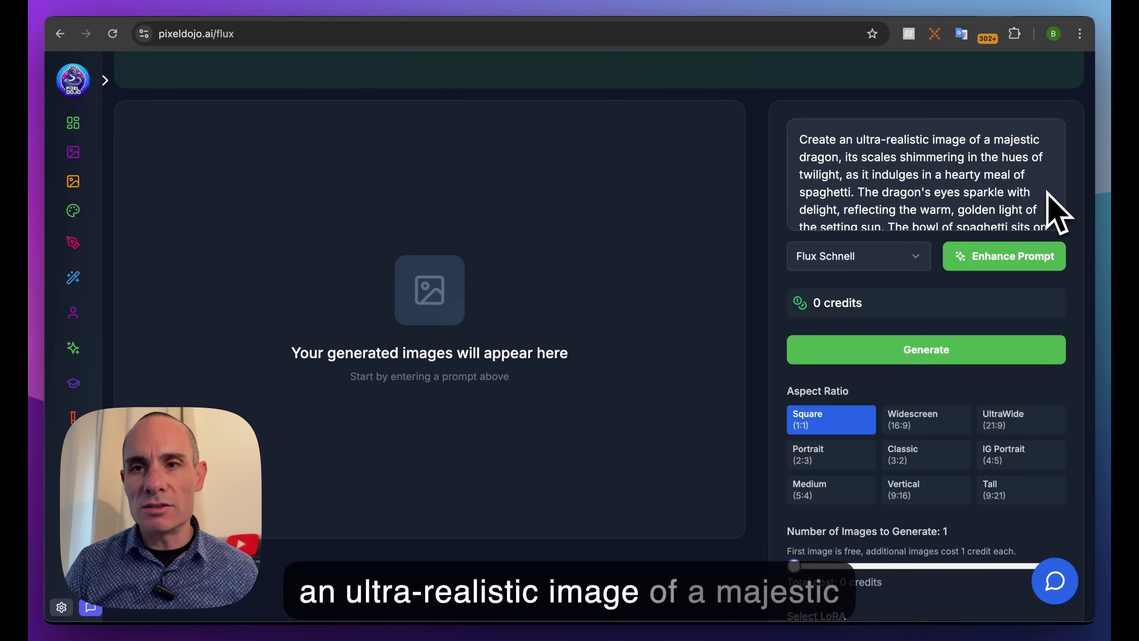
Step: Scroll through the enhanced, ultra-realistic dragon-eating-spaghetti prompt text
scroll(1048, 193, down, 1)
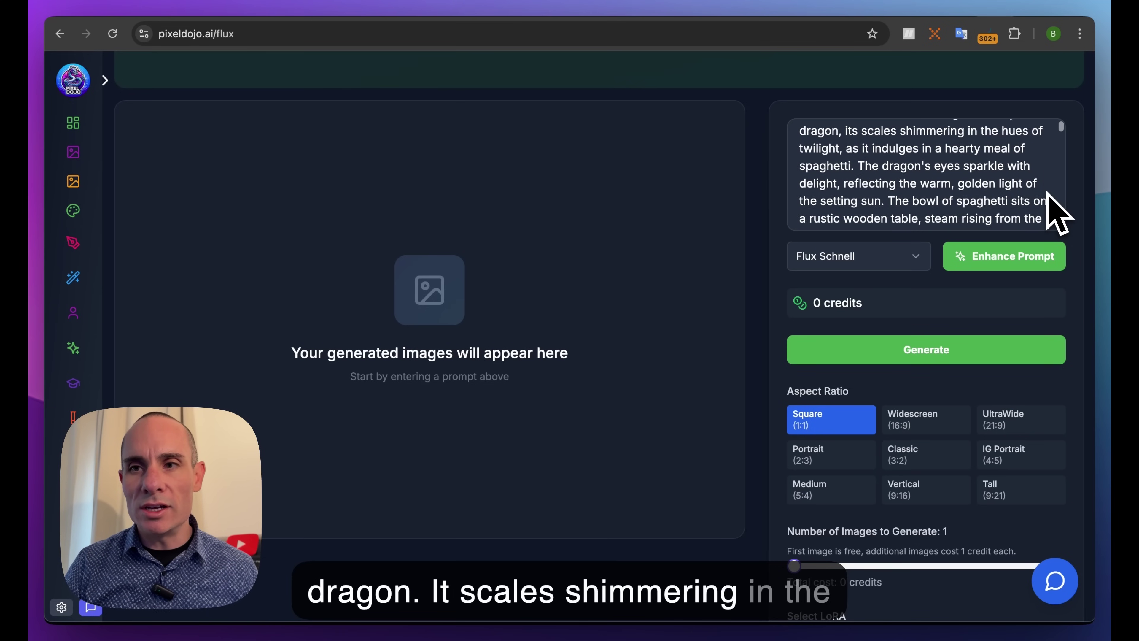
scroll(1048, 193, down, 8)
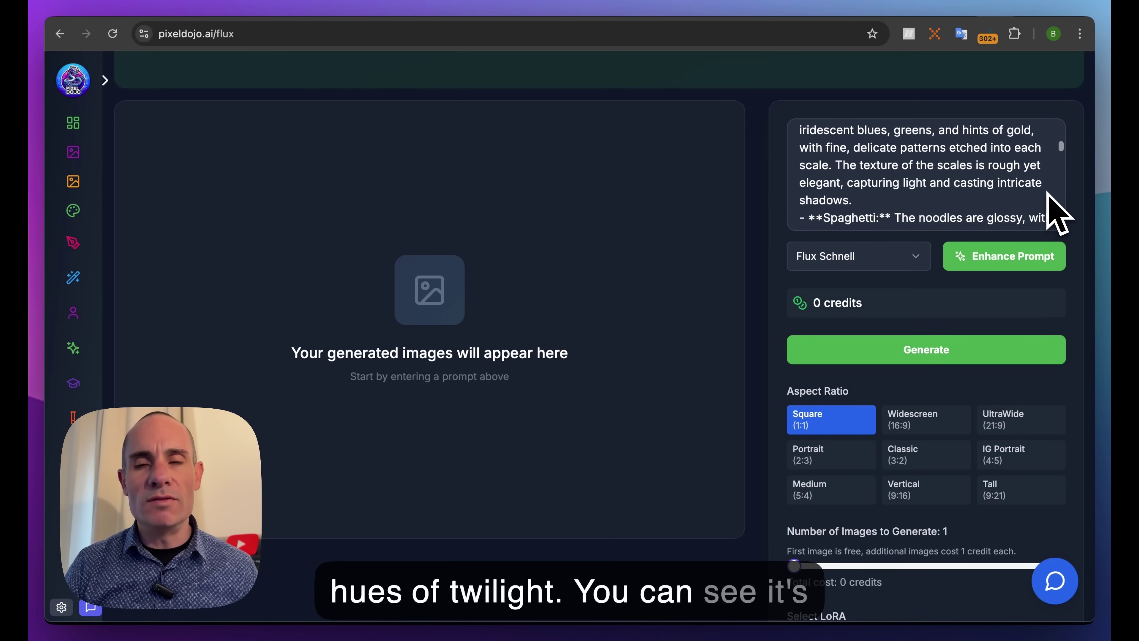
scroll(1058, 211, down, 8)
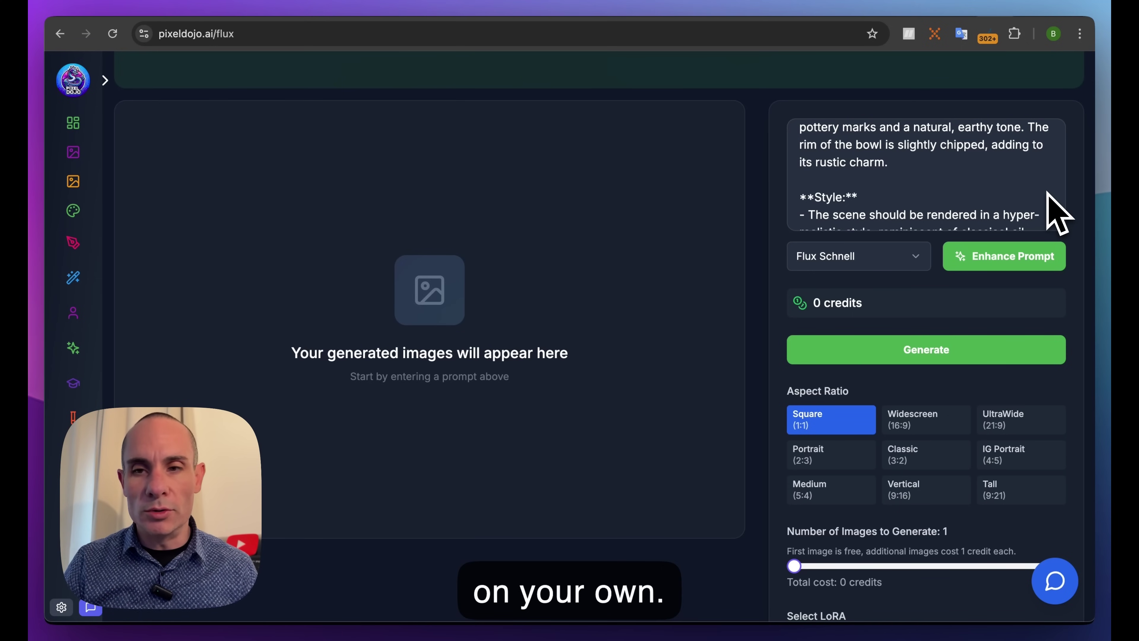
scroll(1013, 349, down, 3)
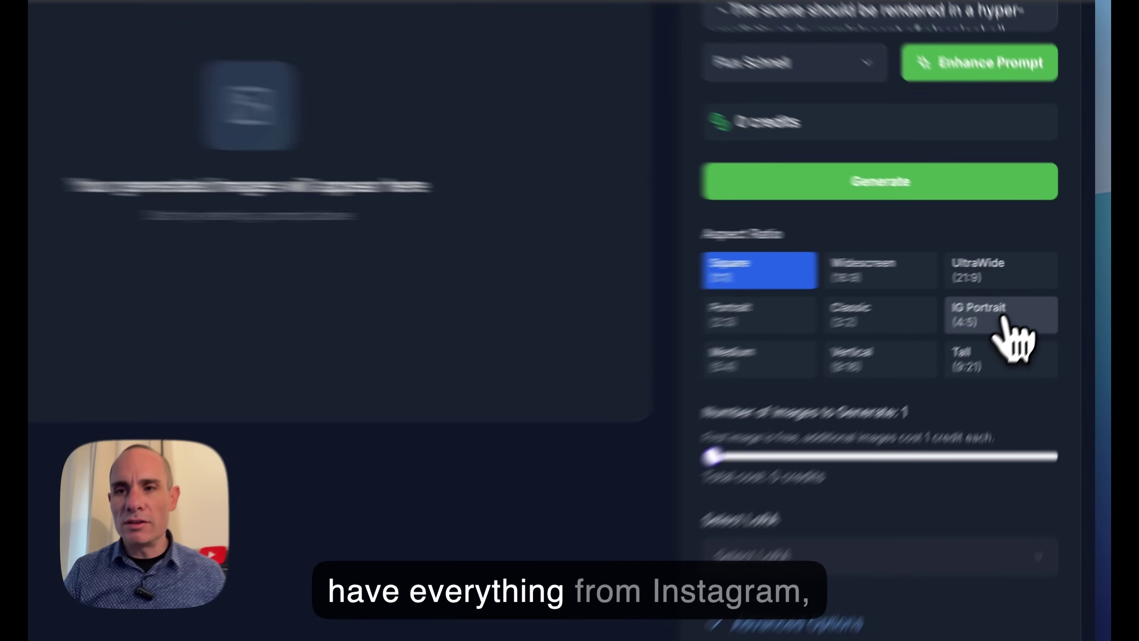
Step: Choose IG Portrait (4:5) with four images for 2 credits, and expand Advanced Options
click(1023, 306)
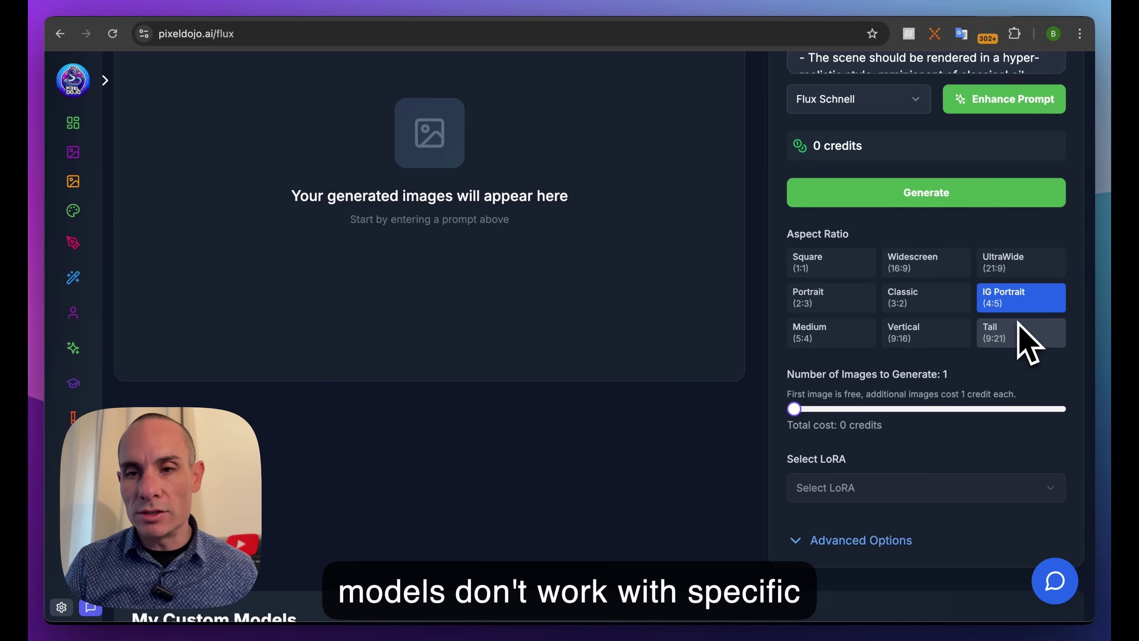
scroll(1028, 343, down, 3)
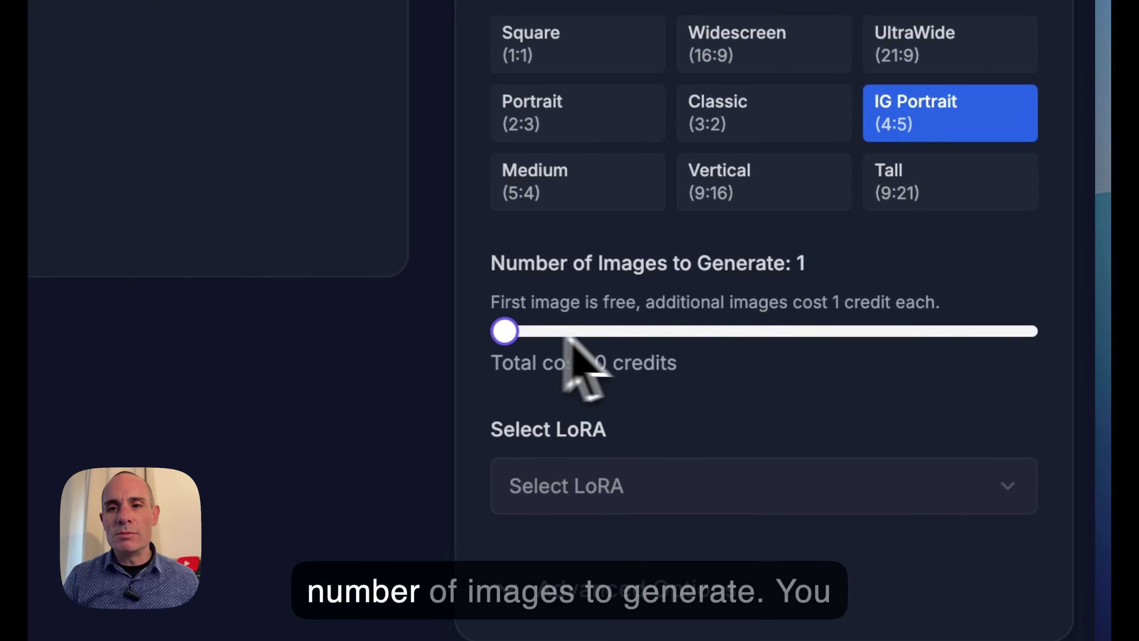
drag(566, 337, 1010, 323)
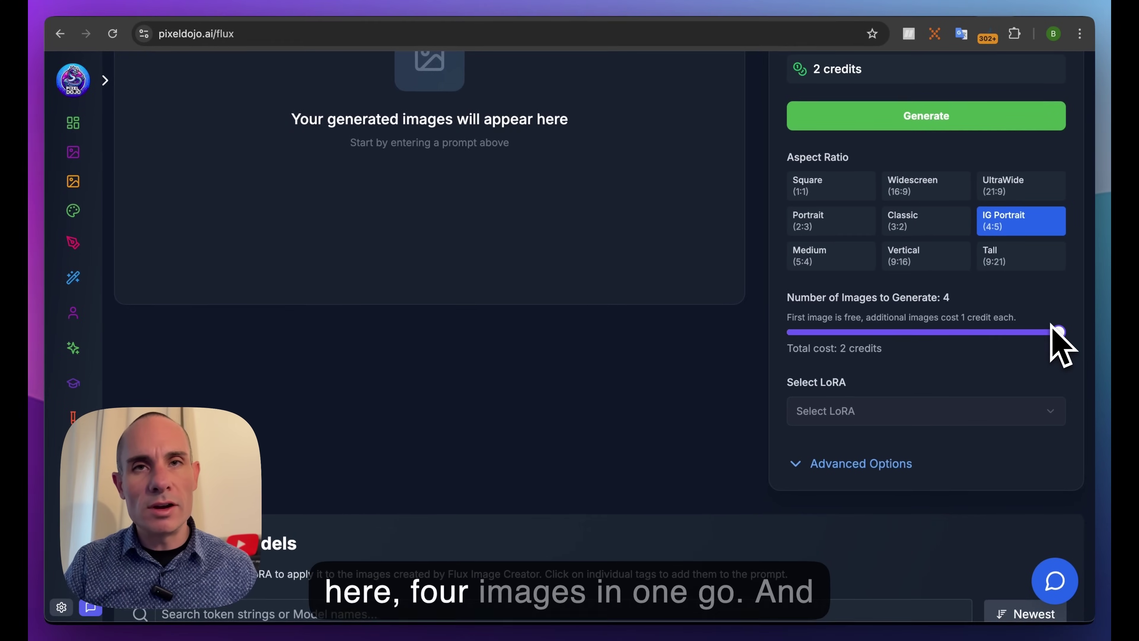
scroll(1060, 337, down, 3)
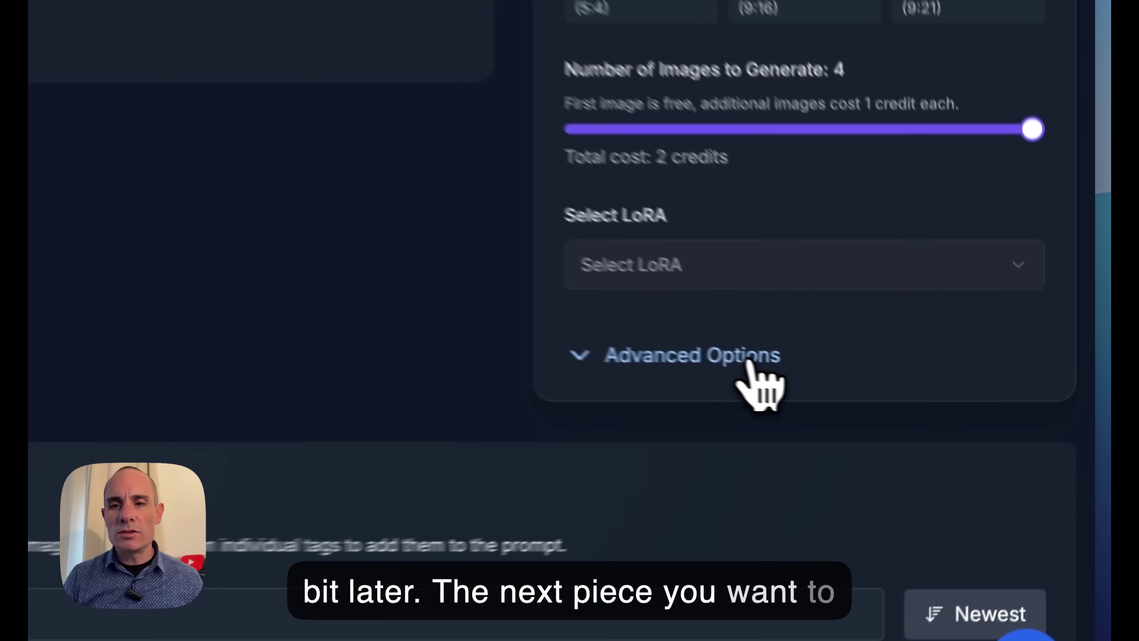
click(894, 401)
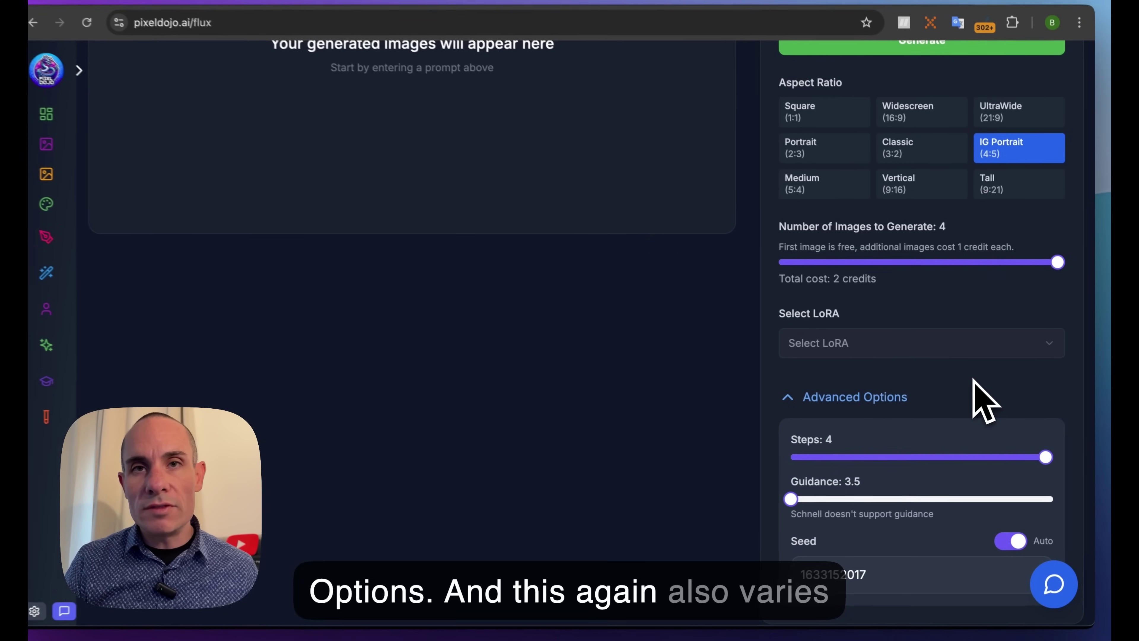
Step: Try Steps at 2 on the slider, then return it to 4
scroll(976, 378, down, 2)
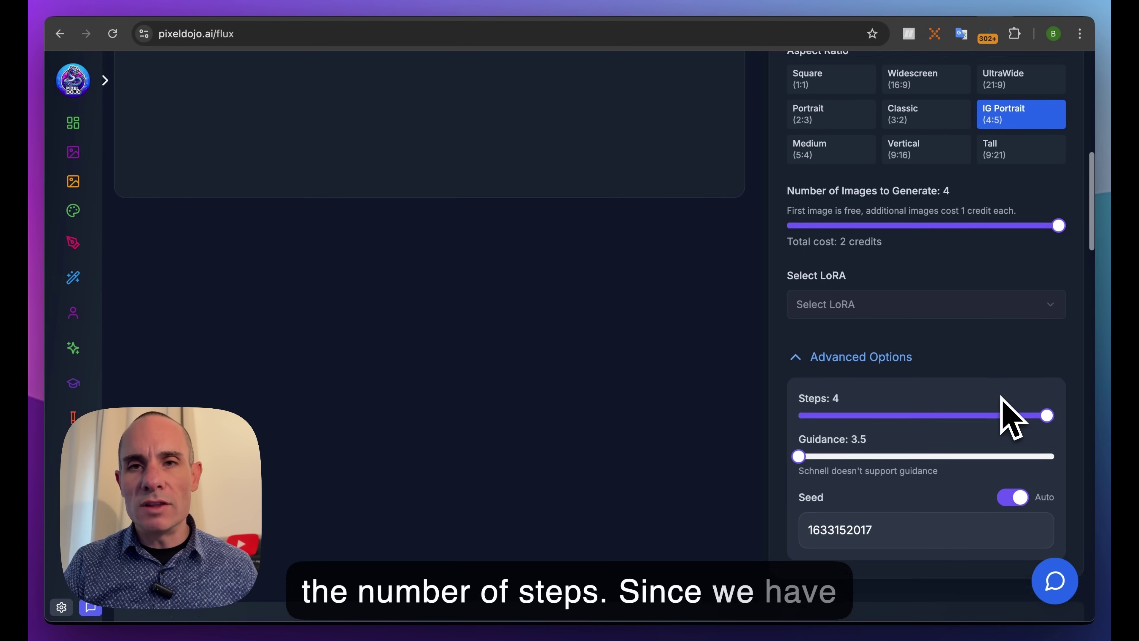
scroll(1001, 398, up, 4)
scroll(1002, 397, down, 4)
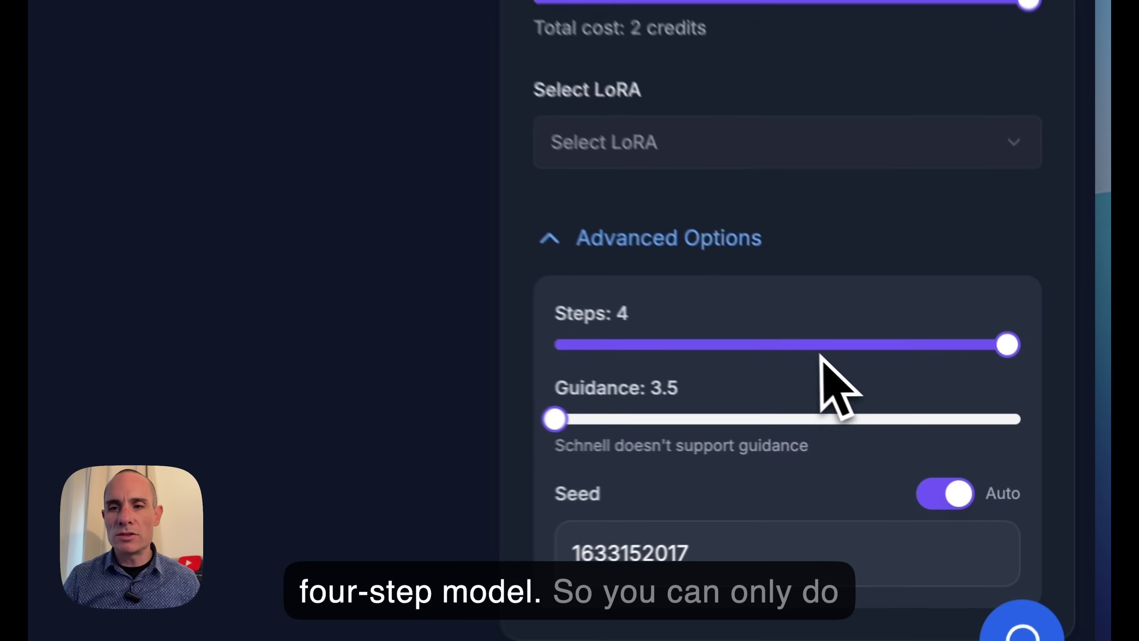
click(762, 345)
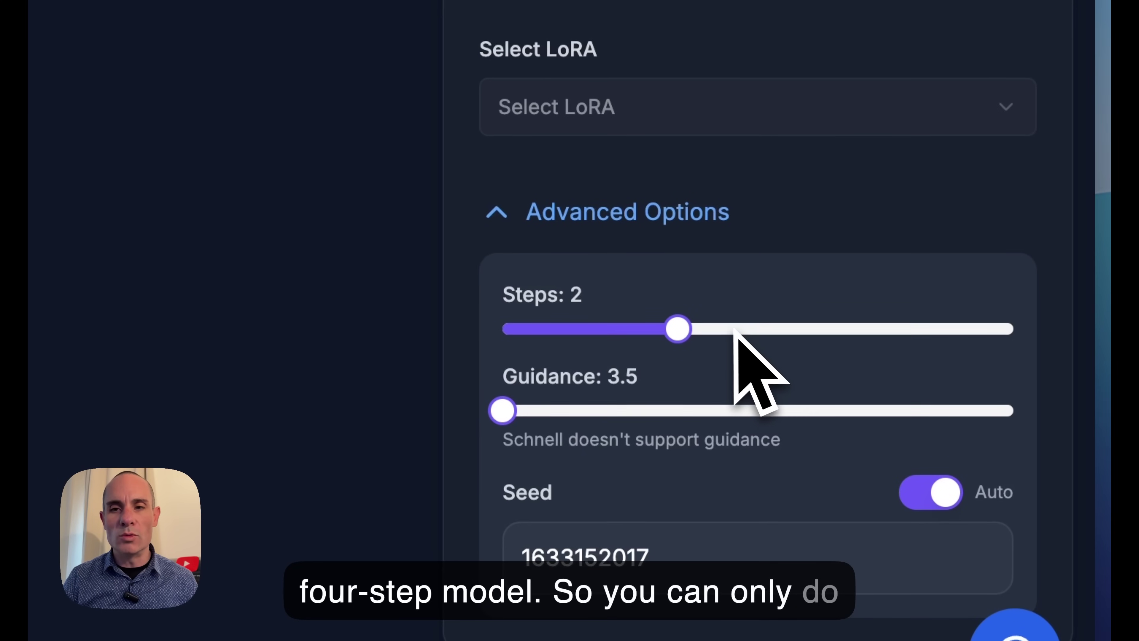
click(1012, 329)
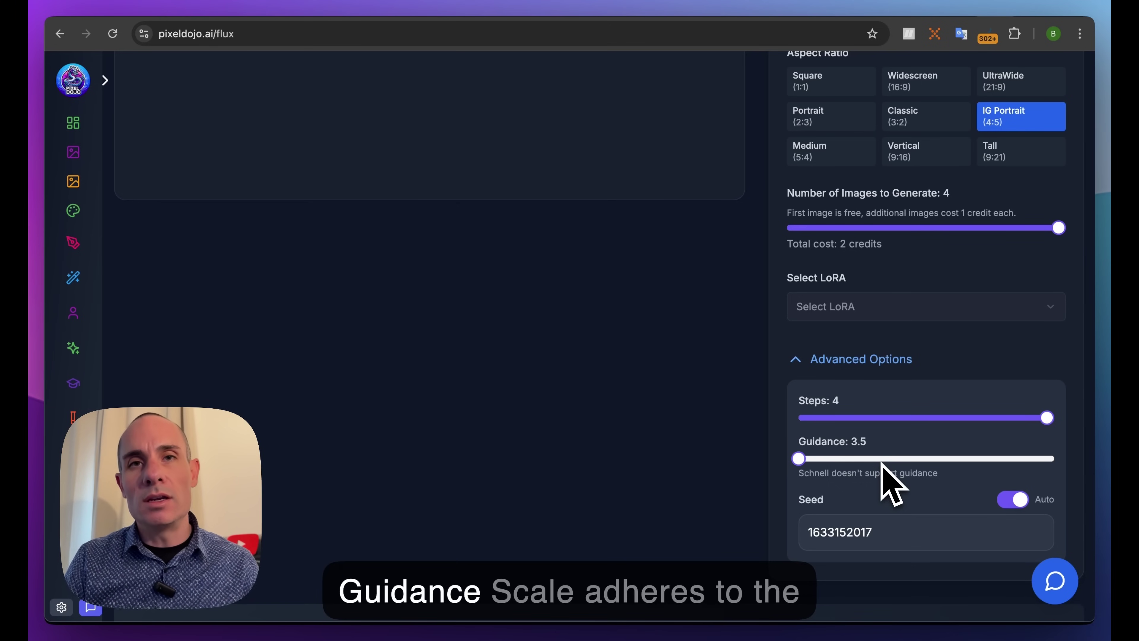
Step: Toggle the seed from Auto to Manual and back to Auto
scroll(881, 464, down, 3)
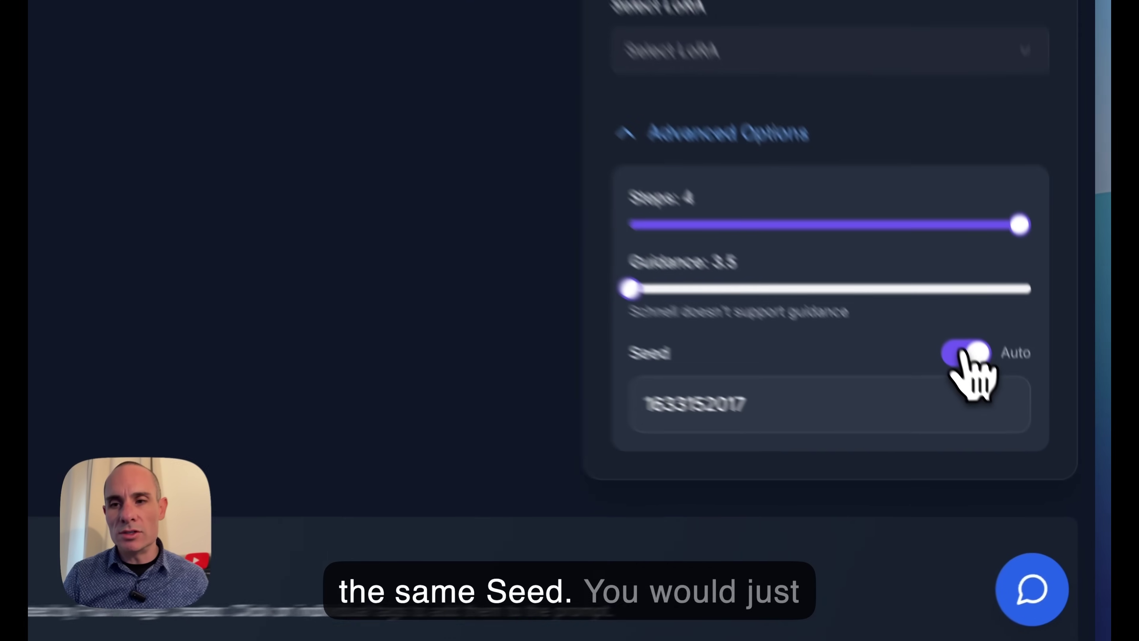
click(965, 352)
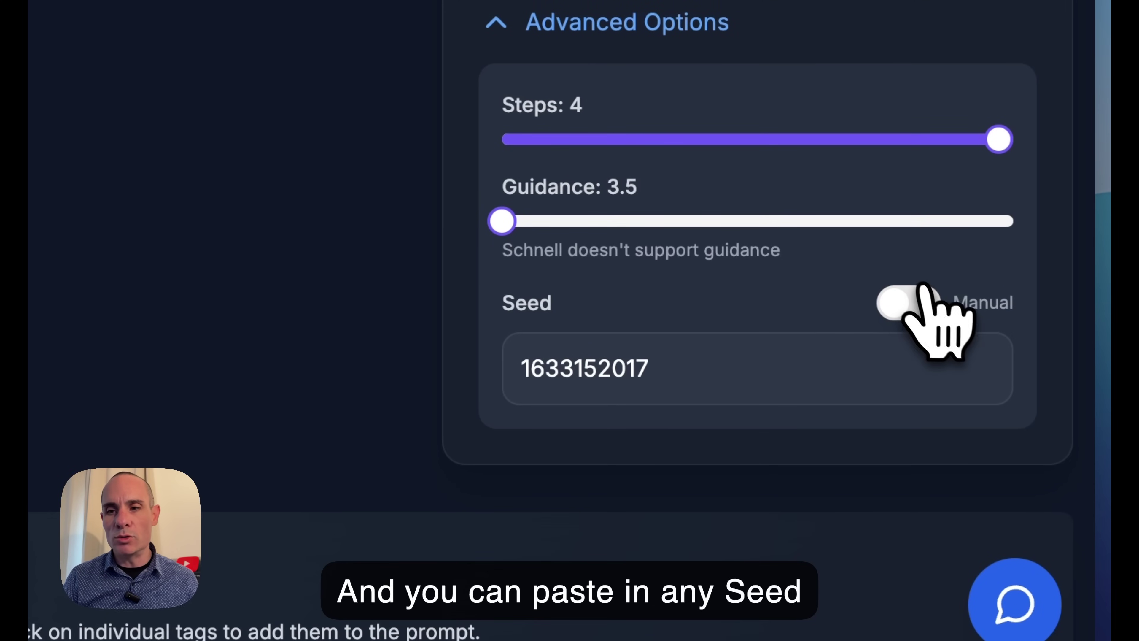
click(917, 300)
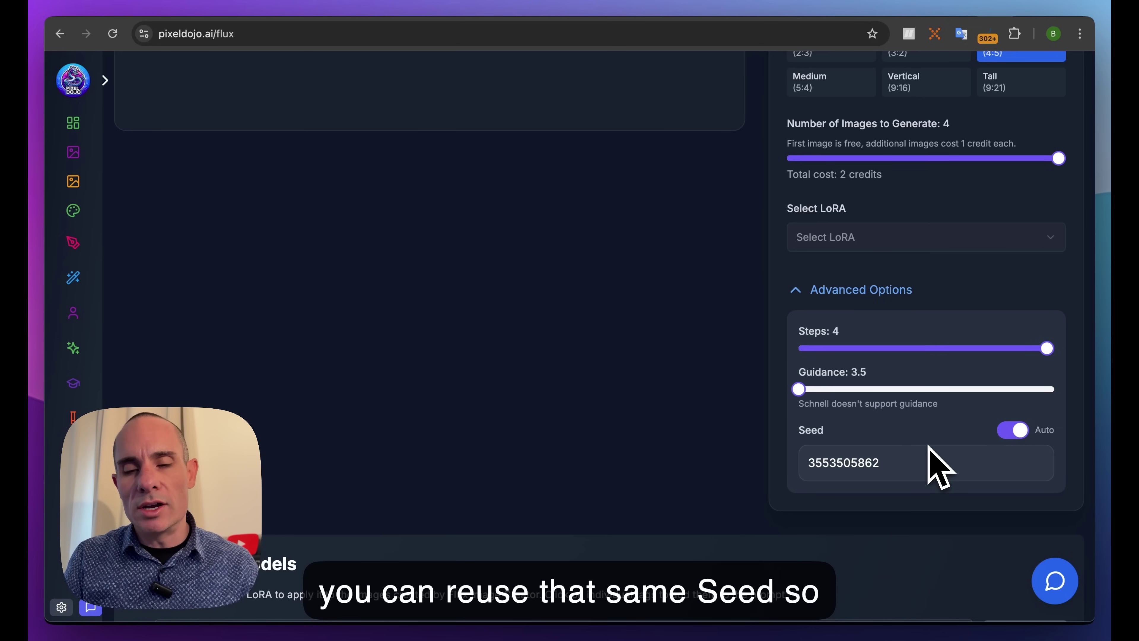
Step: Generate the four IG Portrait dragon-eating-spaghetti images
scroll(940, 402, up, 8)
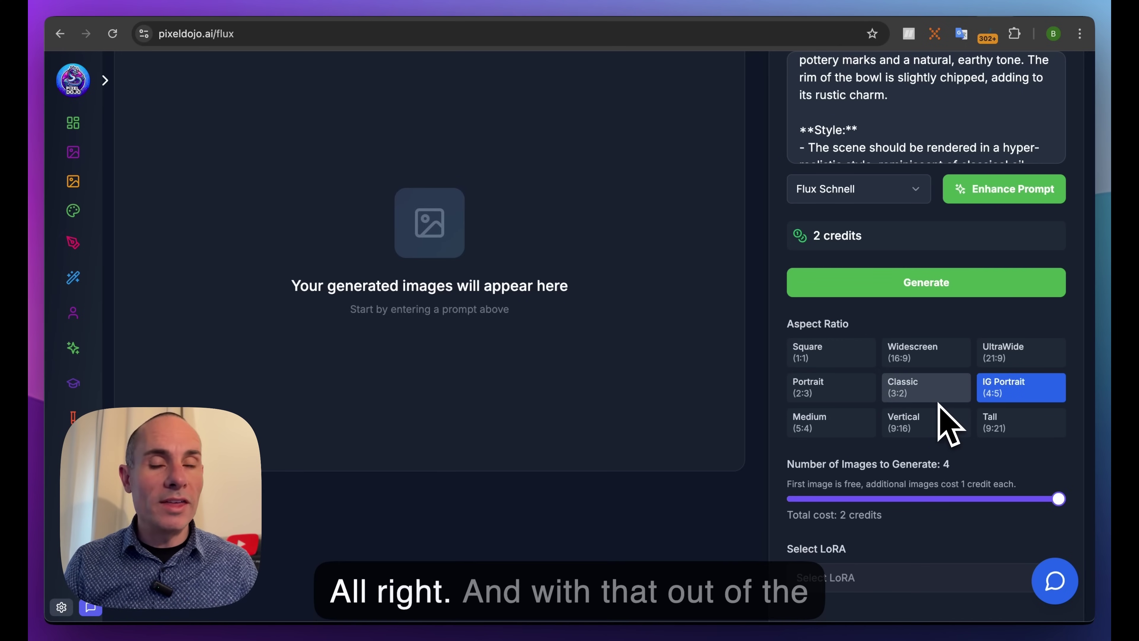
click(929, 282)
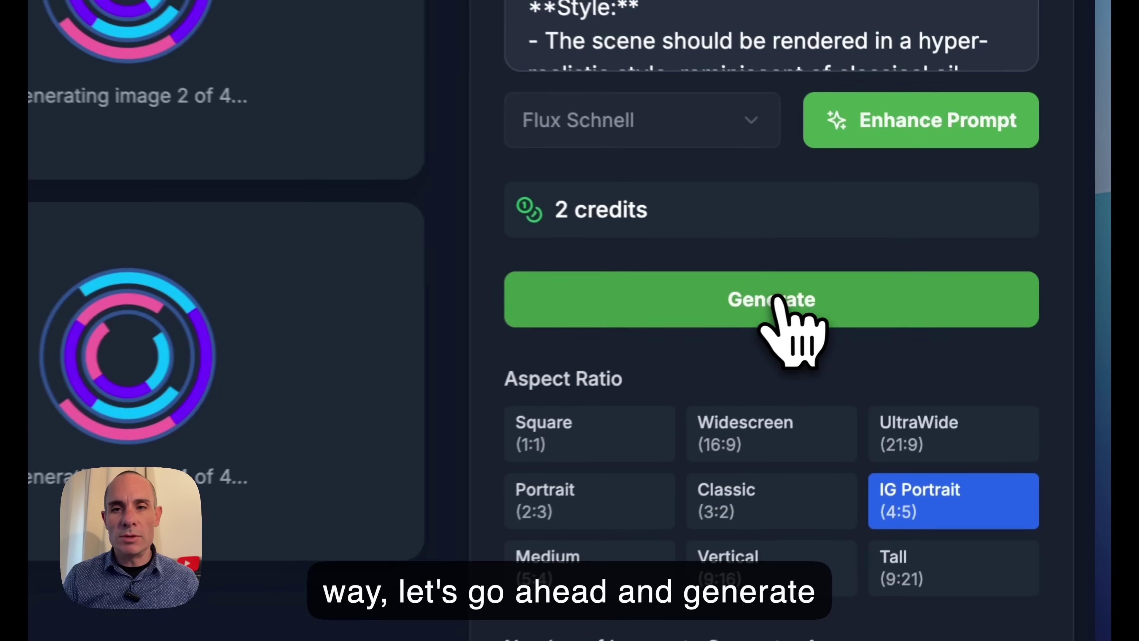
scroll(775, 323, up, 3)
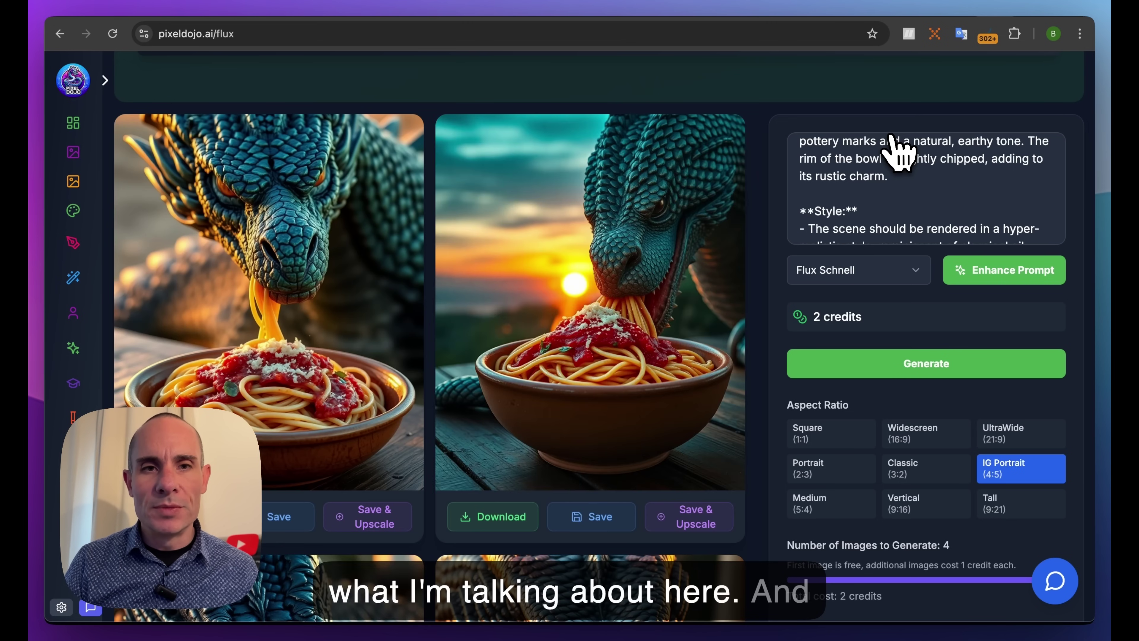
scroll(655, 200, down, 2)
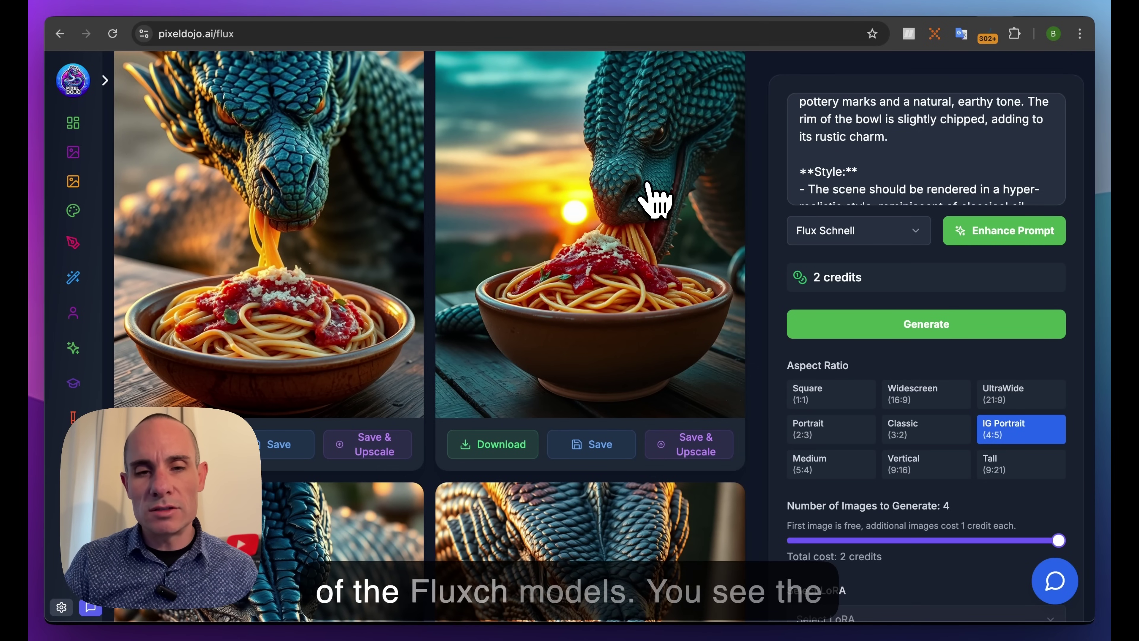
scroll(655, 199, down, 8)
scroll(654, 200, up, 8)
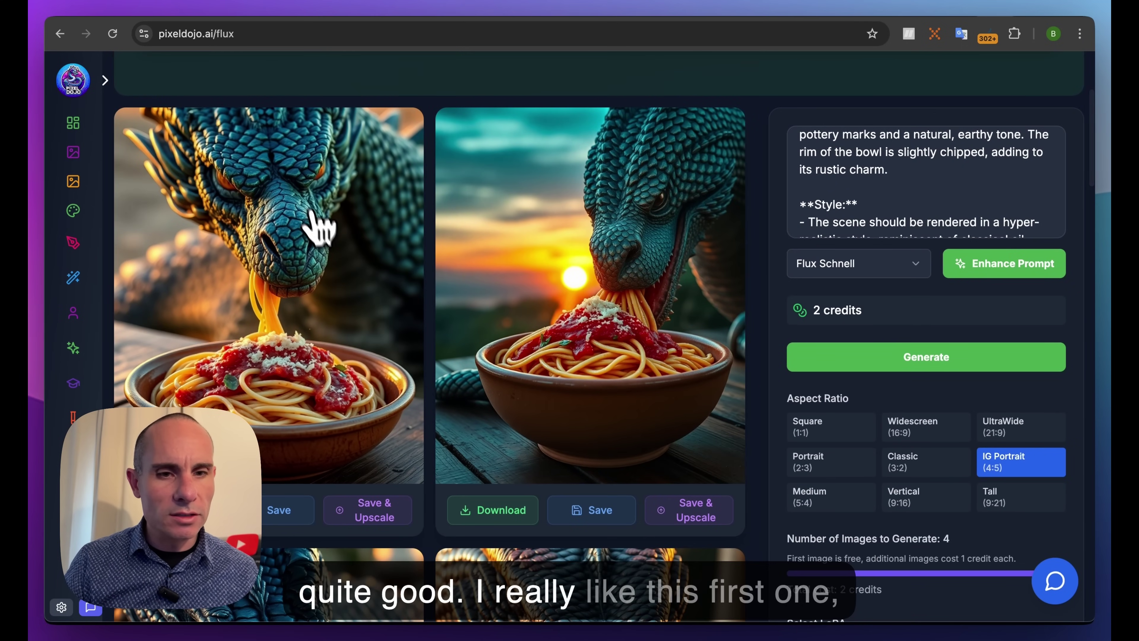
scroll(327, 249, down, 2)
scroll(332, 251, down, 1)
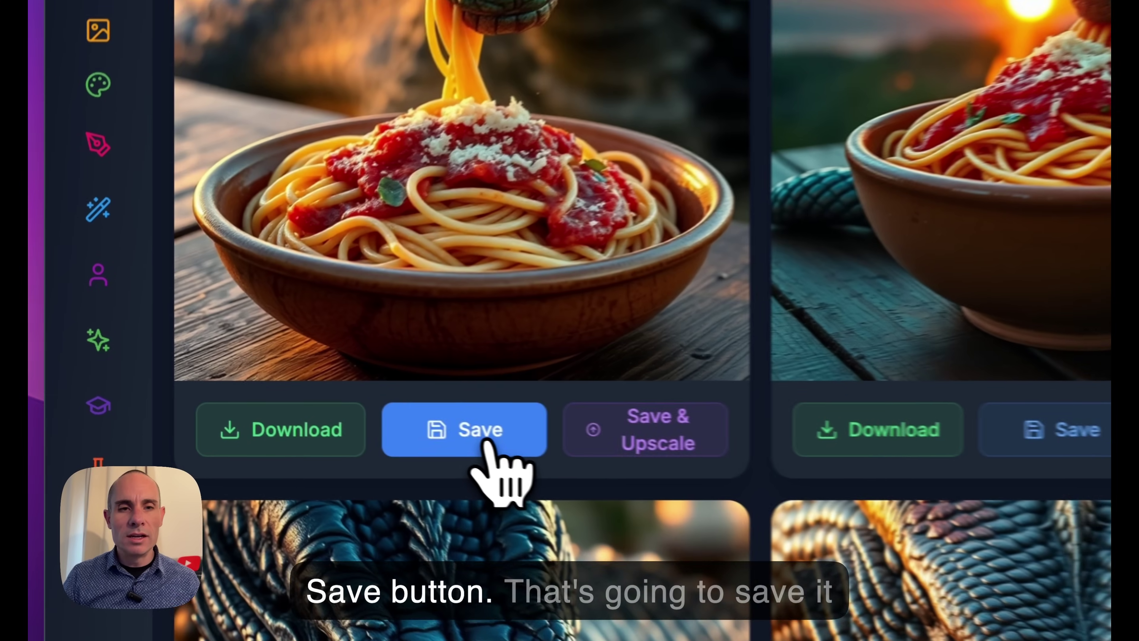
click(282, 400)
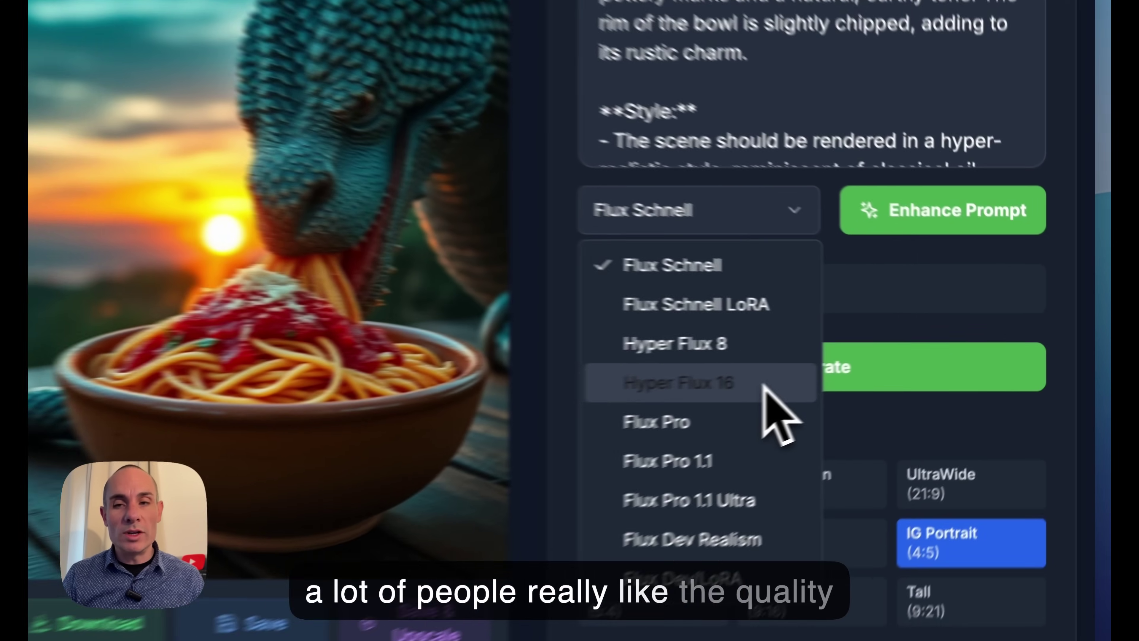
Step: Generate four images with Hyper Flux 16, then lower the image count to 1
click(893, 357)
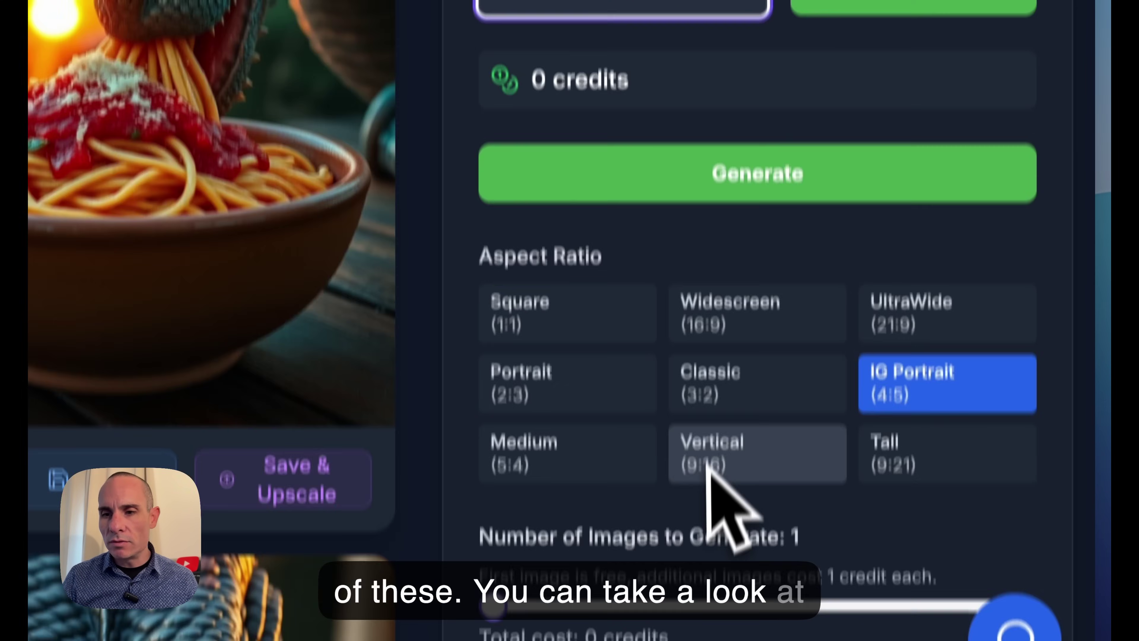
click(940, 607)
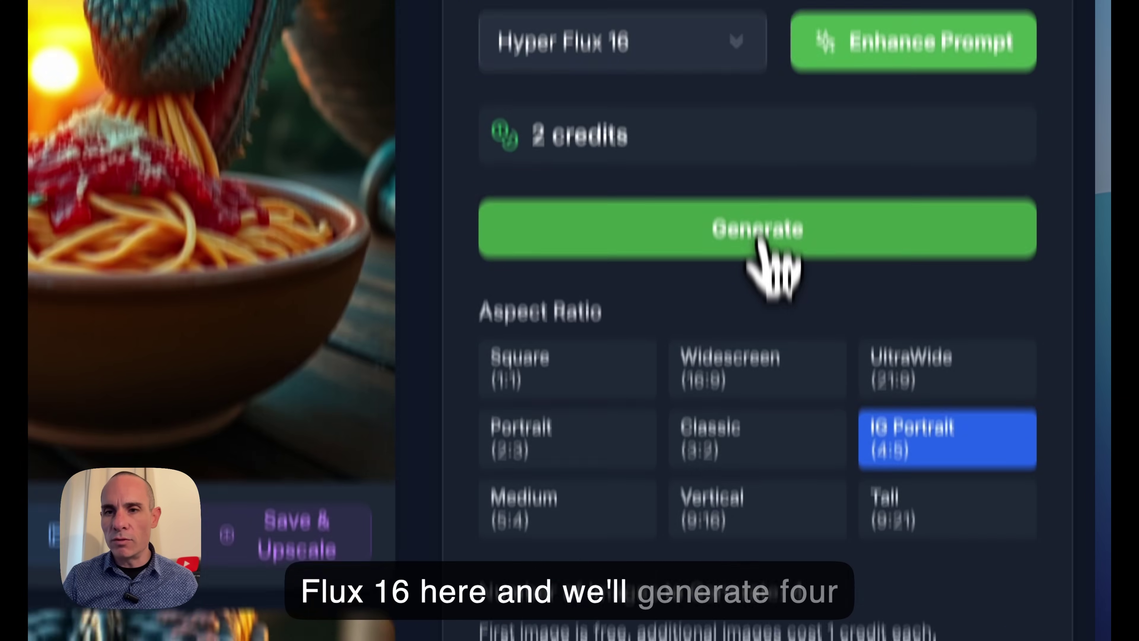
click(759, 243)
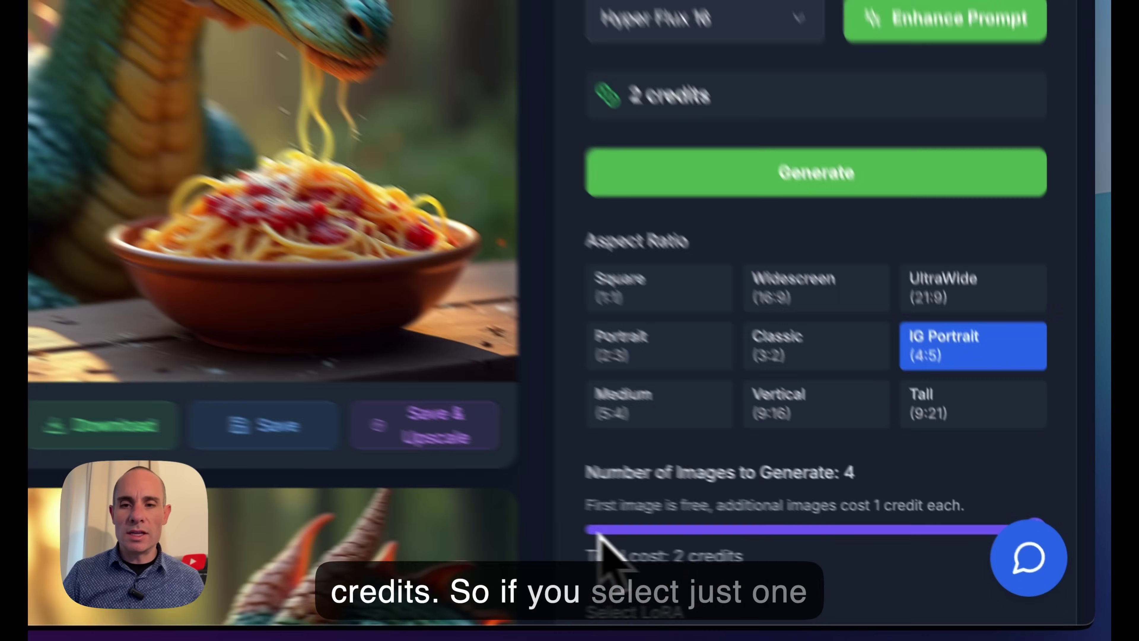
click(600, 534)
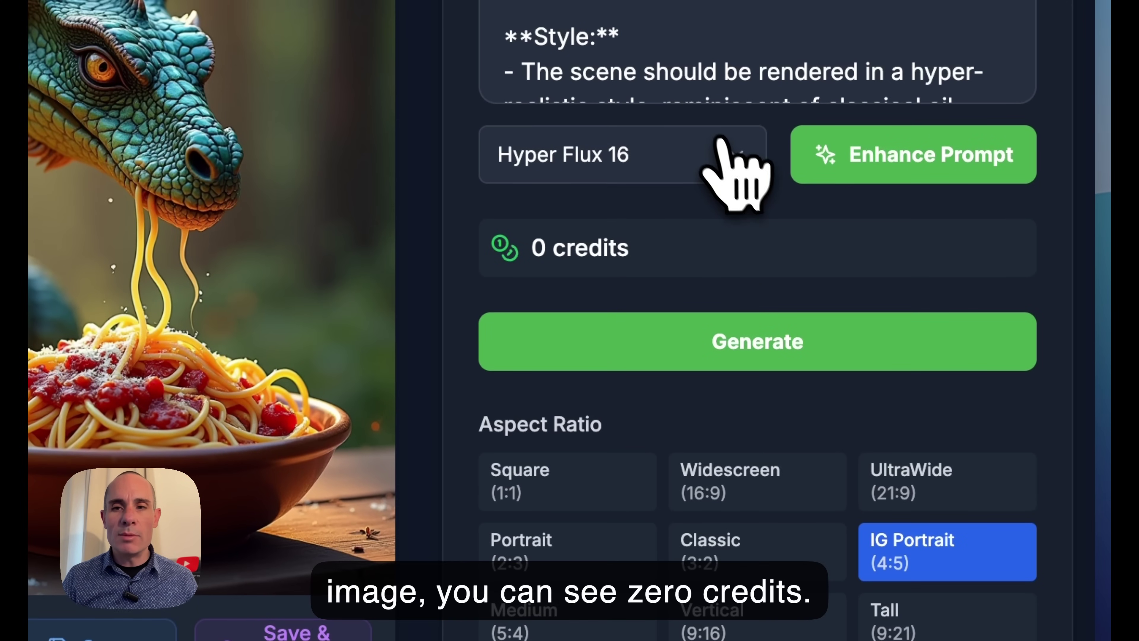
Step: Switch the model through Hyper Flux 8 and Flux Schnell to Flux Pro 1.1
click(717, 153)
click(673, 313)
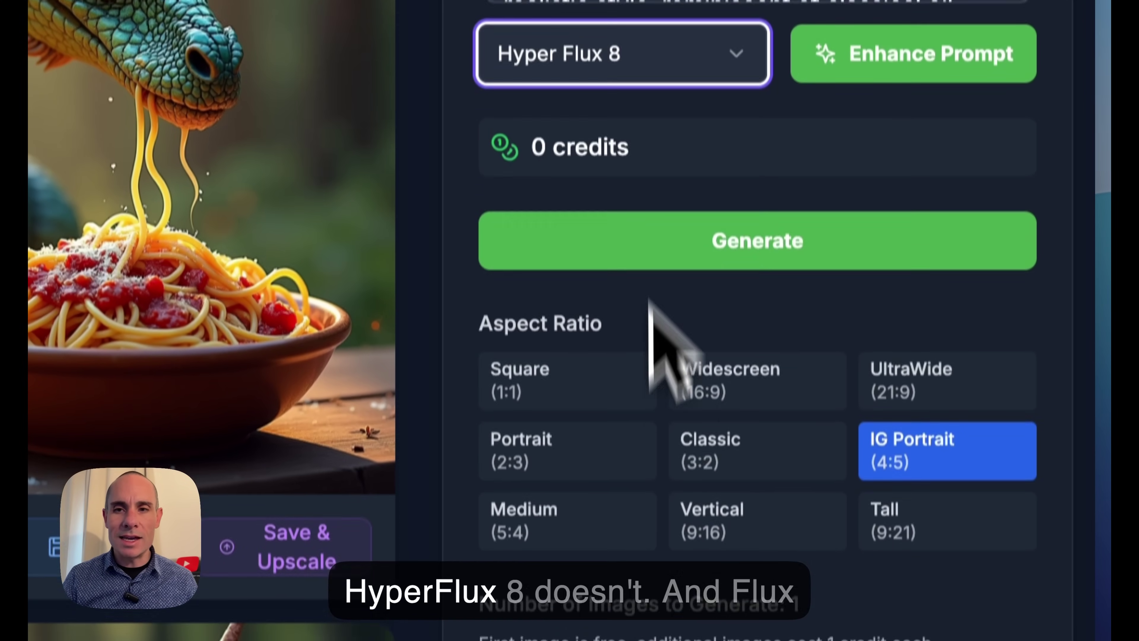
click(680, 170)
click(628, 198)
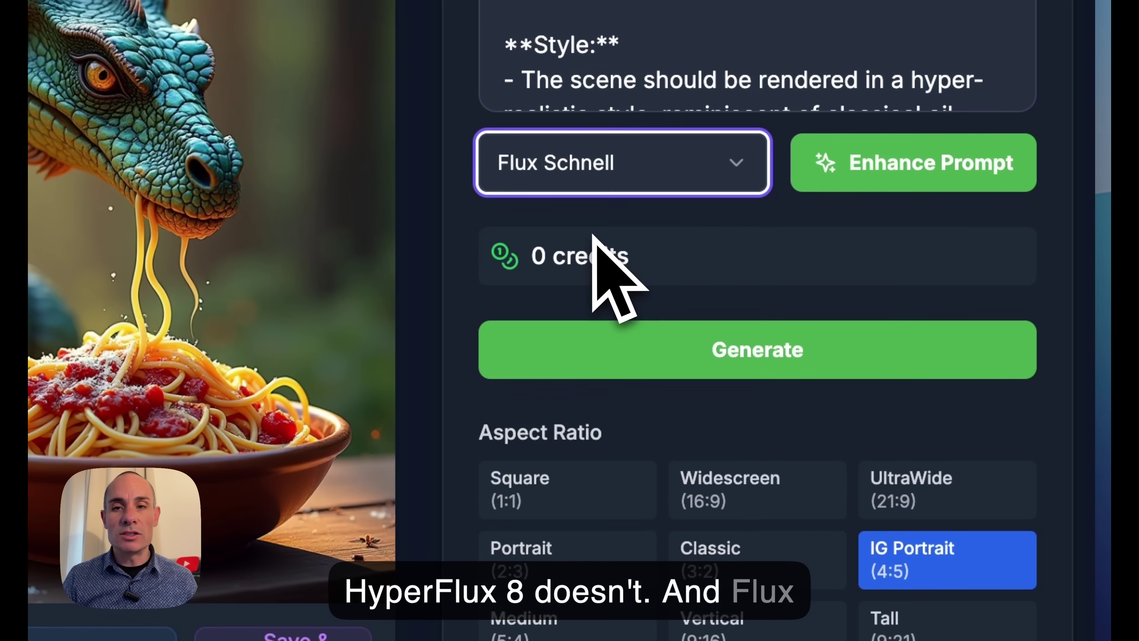
click(733, 161)
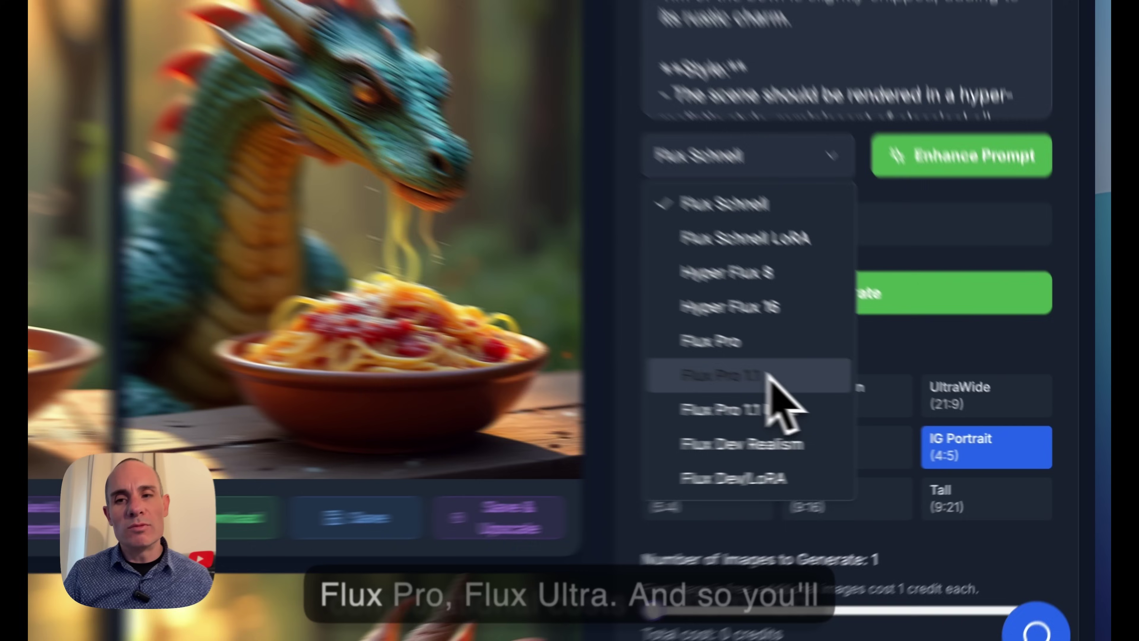
click(864, 403)
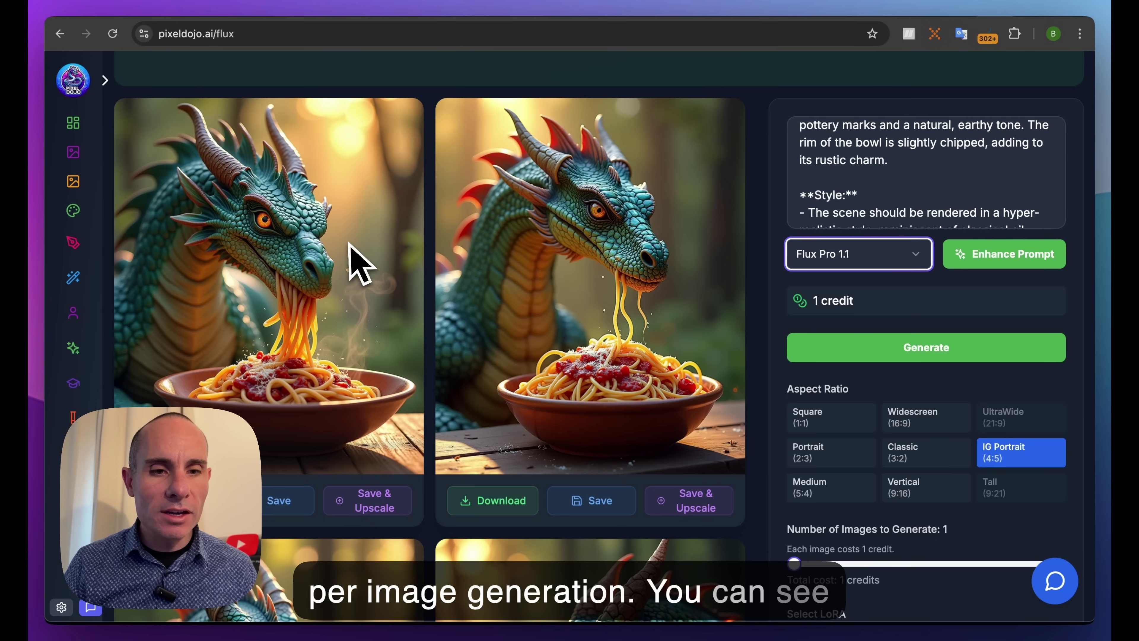
Step: Save two of the generated horned dragon images
scroll(356, 262, down, 6)
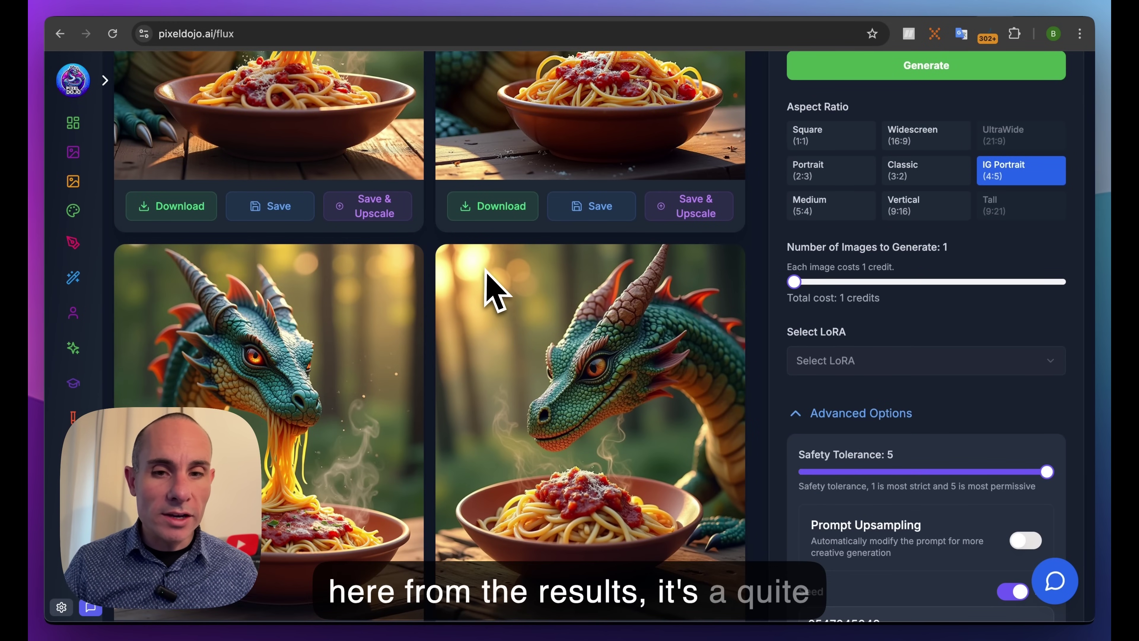
scroll(489, 283, down, 4)
scroll(487, 279, up, 2)
scroll(486, 275, up, 5)
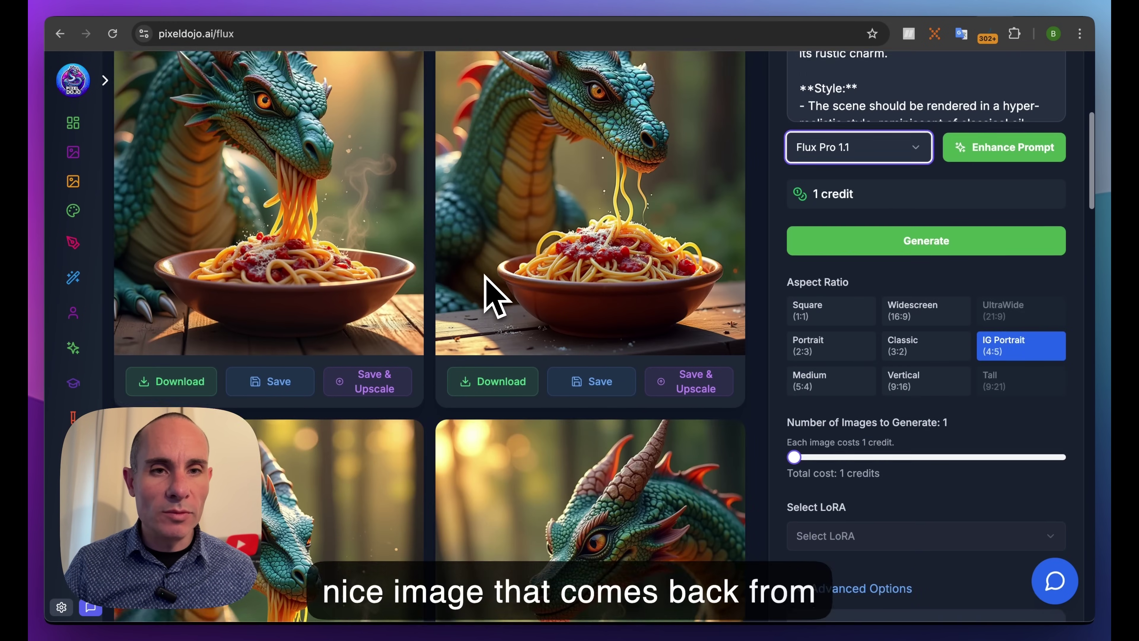
scroll(485, 274, down, 1)
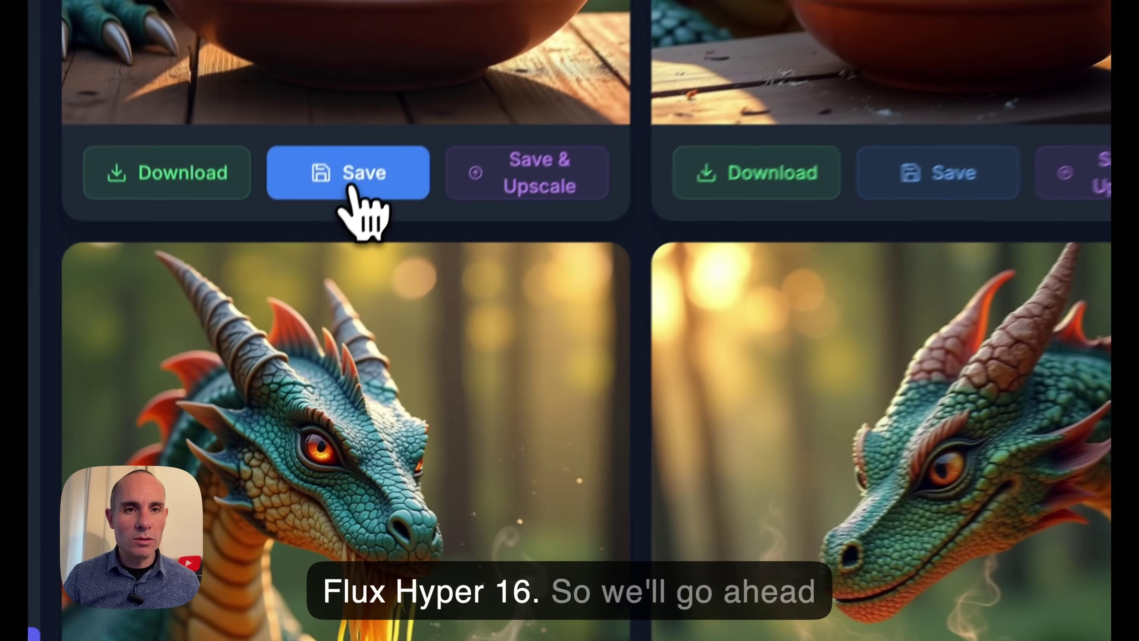
click(355, 193)
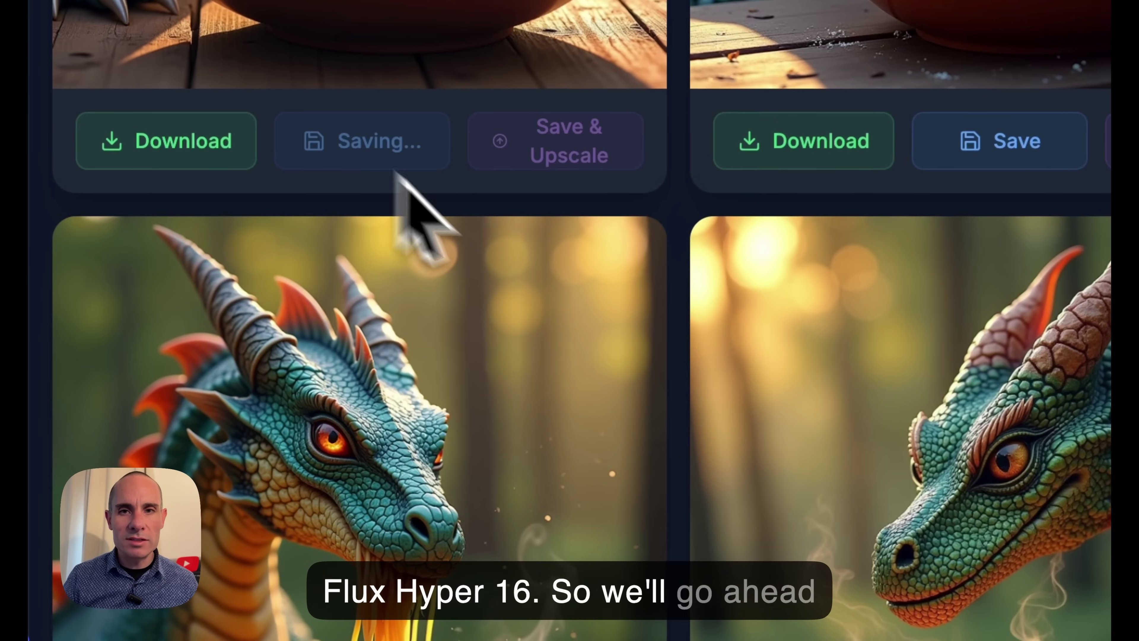
scroll(574, 404, down, 8)
click(379, 462)
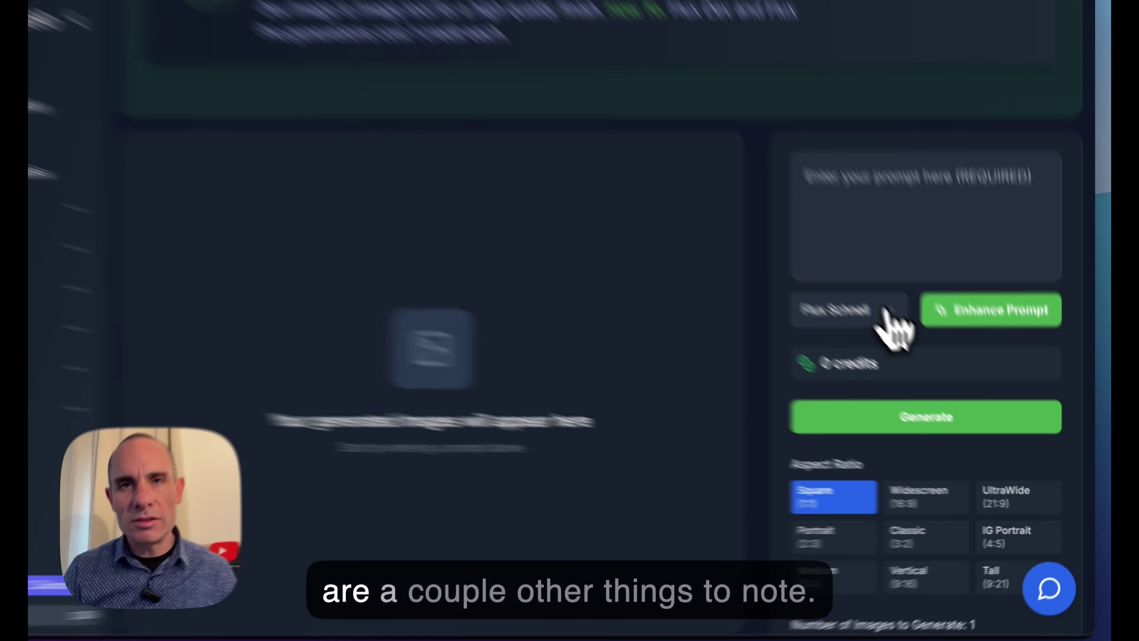
click(913, 337)
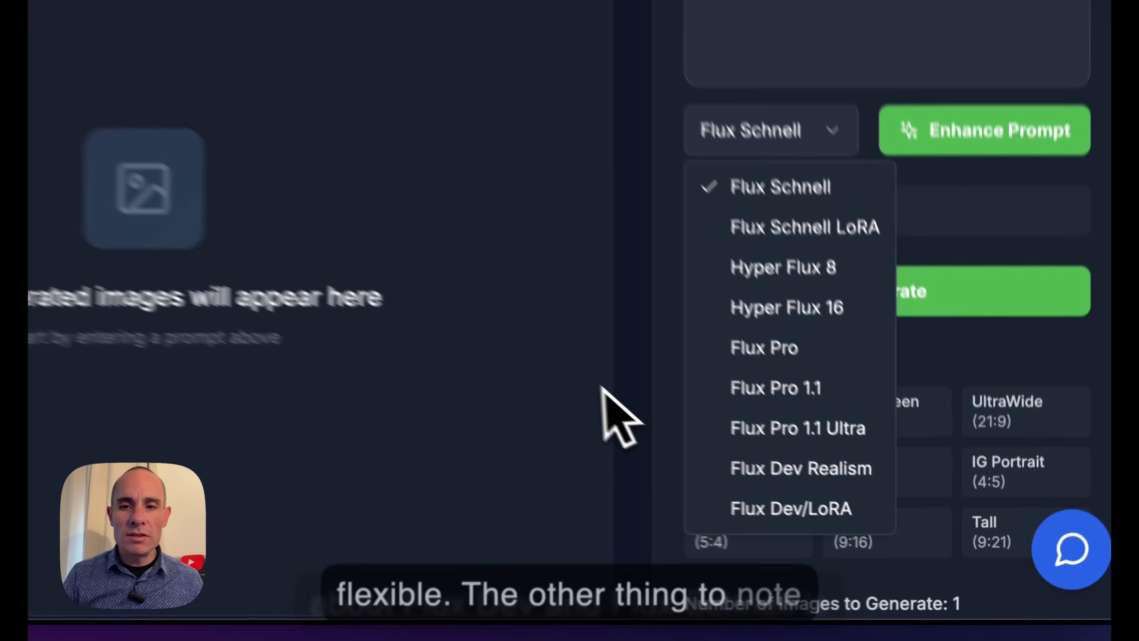
click(774, 484)
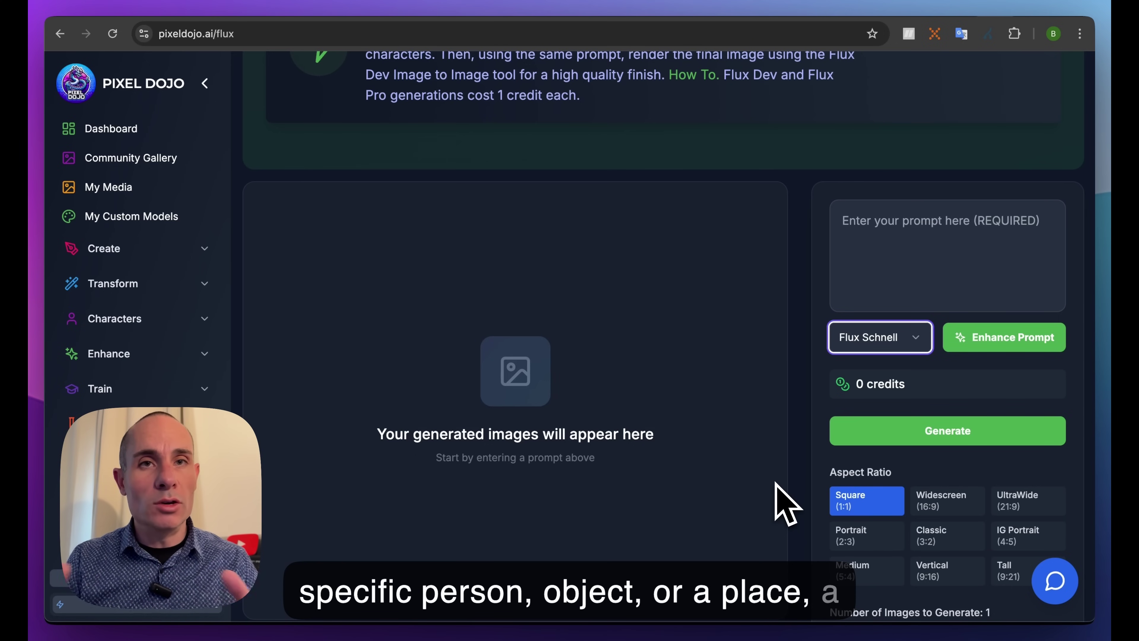
scroll(777, 484, down, 10)
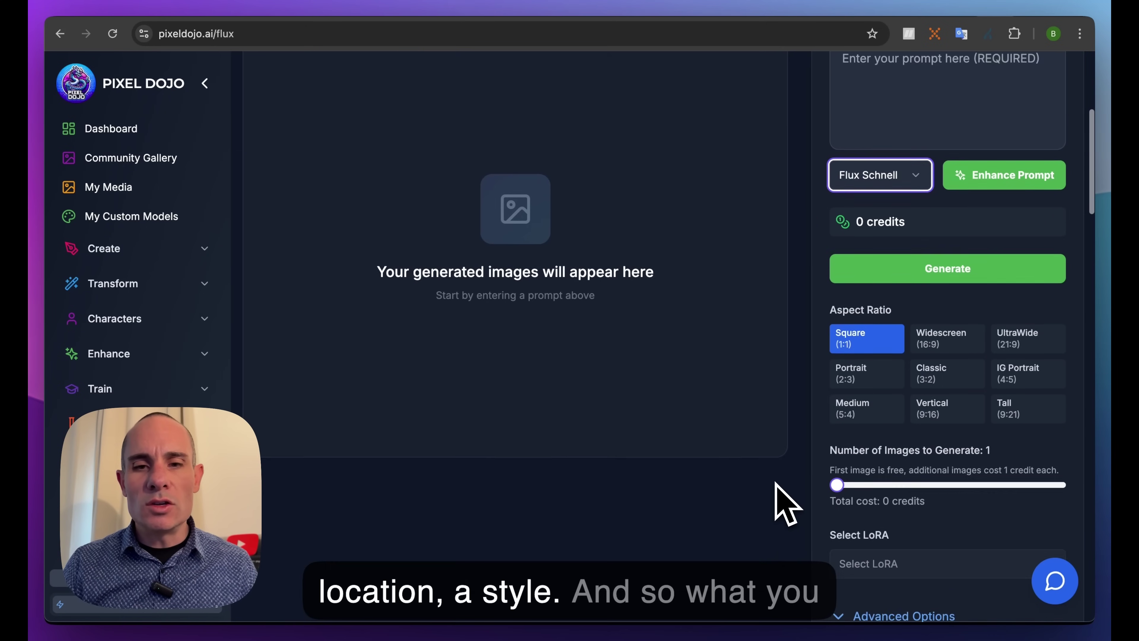
Step: Browse the My Custom Models LoRA cards and apply the Vector LoRA
scroll(776, 484, down, 12)
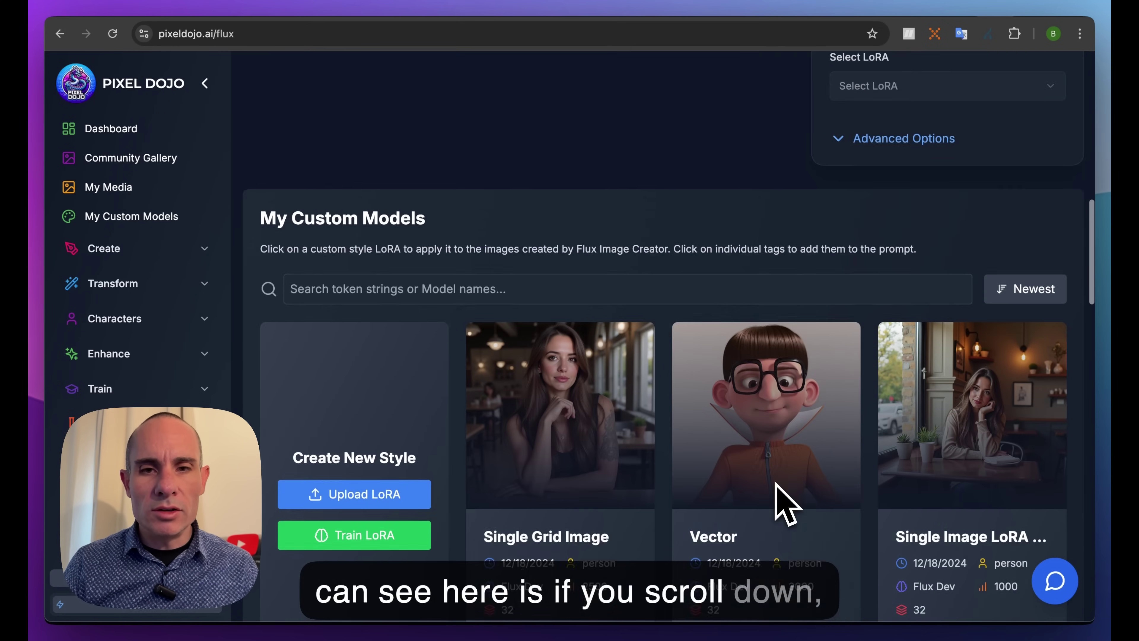
scroll(777, 484, down, 1)
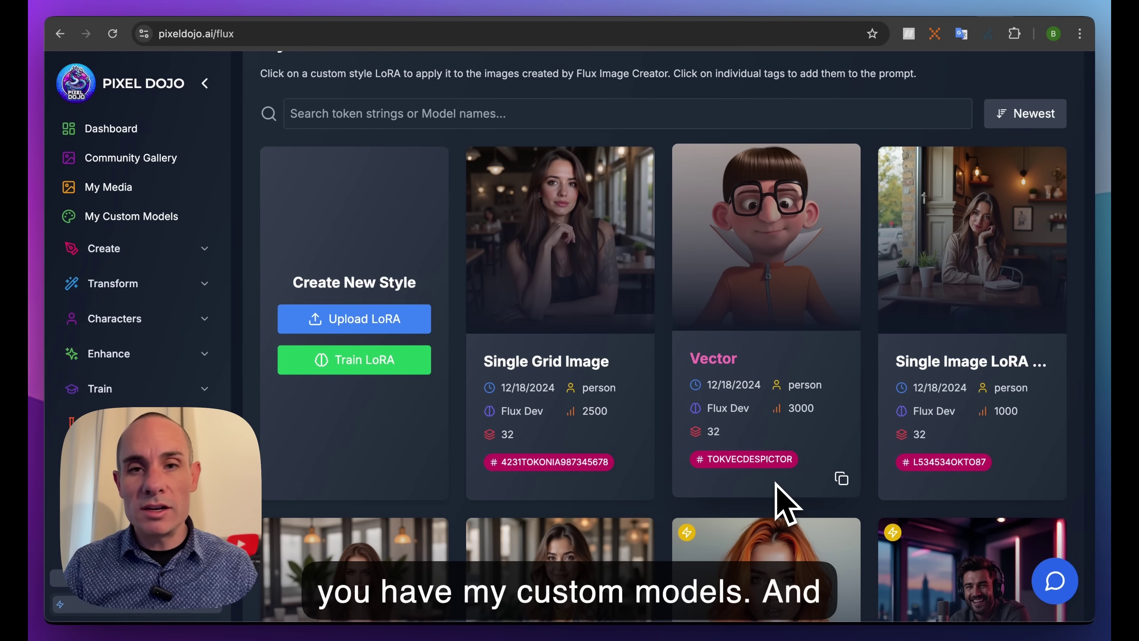
scroll(776, 483, down, 16)
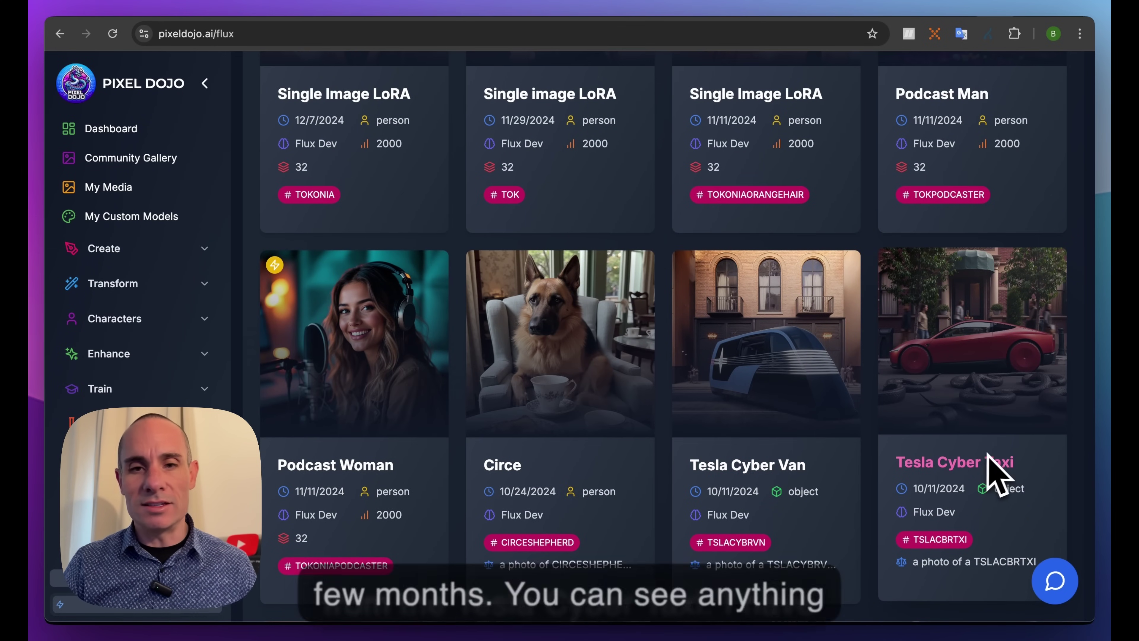
scroll(962, 383, up, 2)
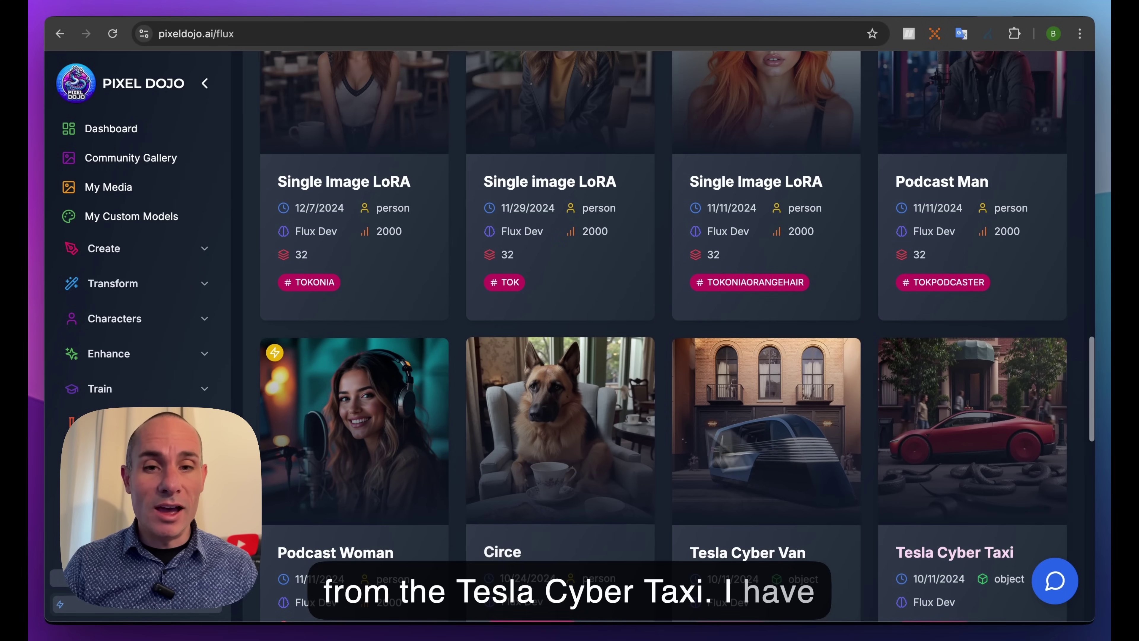
scroll(603, 431, up, 6)
scroll(602, 431, up, 7)
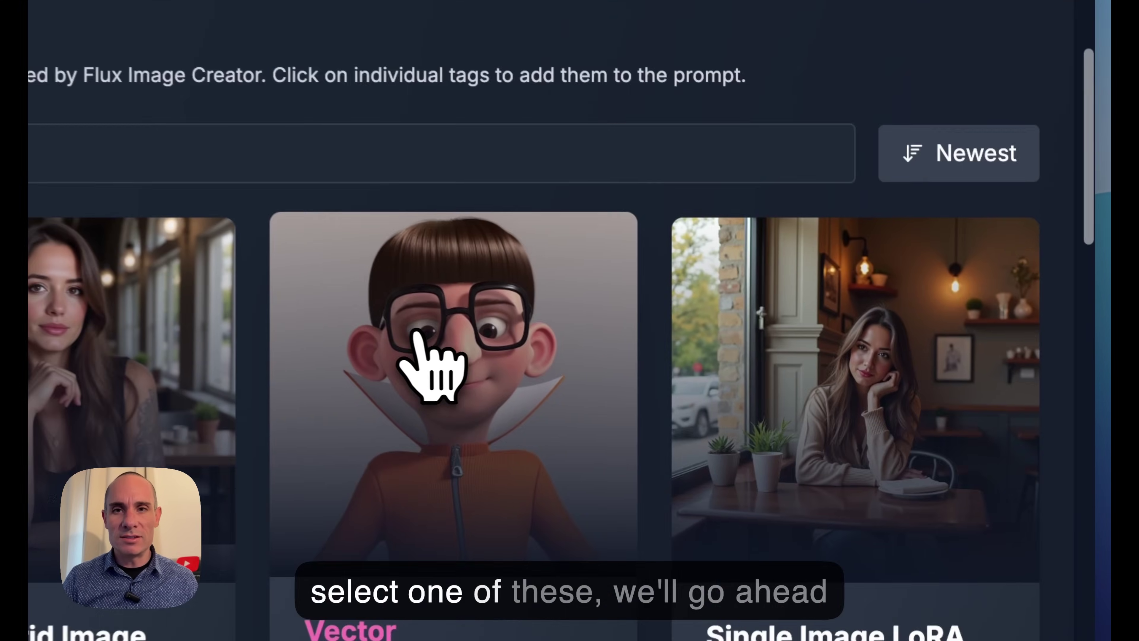
click(416, 334)
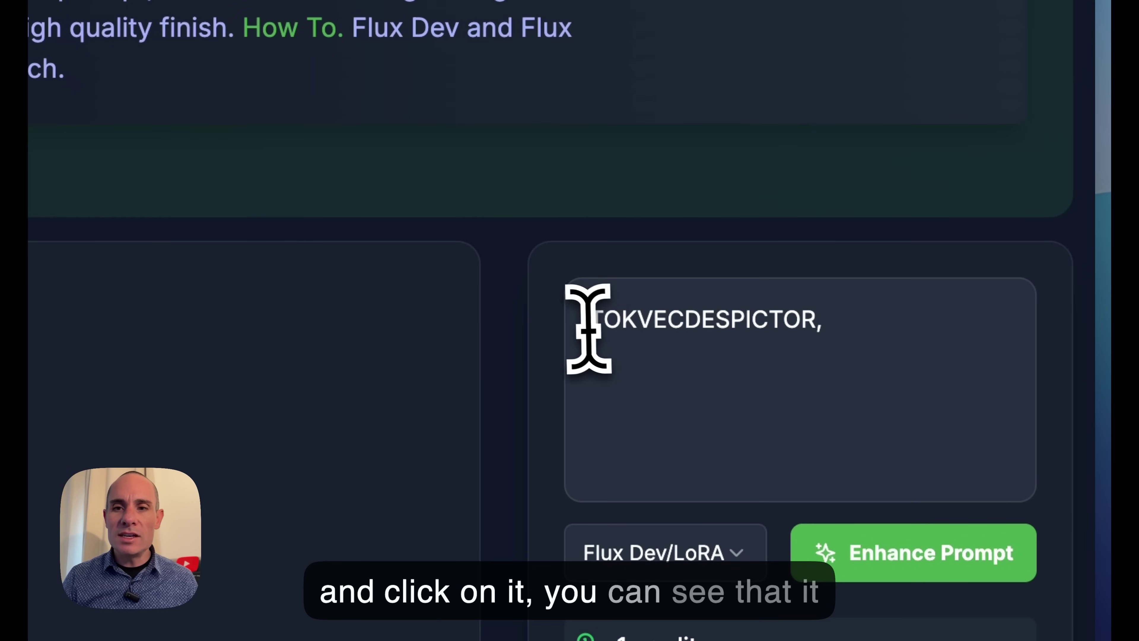
Step: Extend the prompt to 'TOKVECDESPICTOR, lounging around in a beach chair' and generate one image
drag(588, 328, 857, 310)
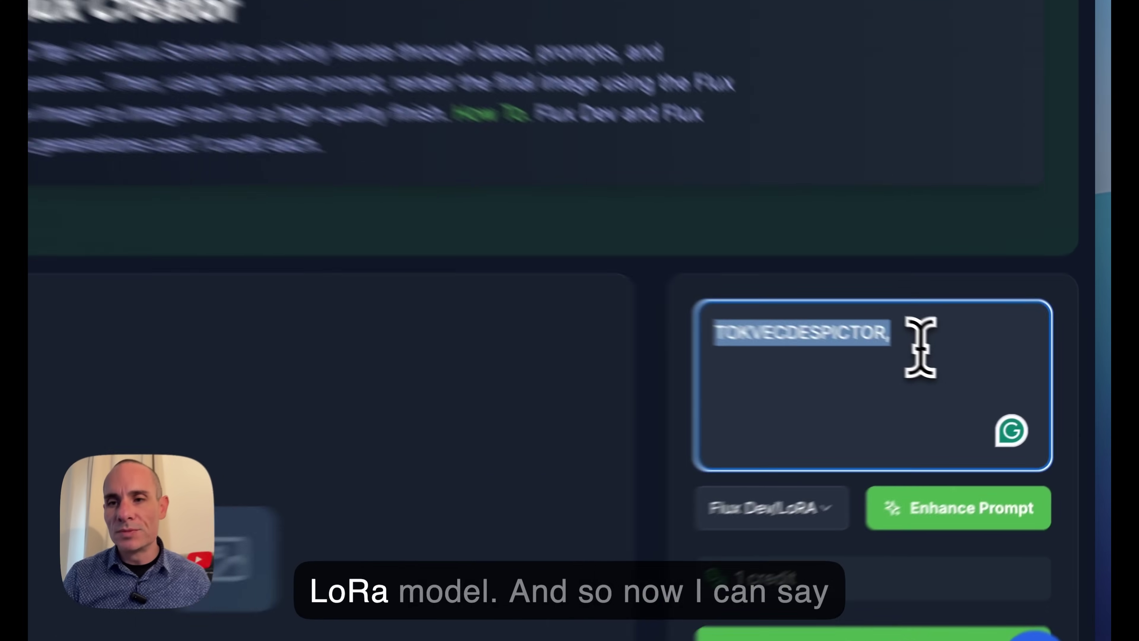
click(982, 361)
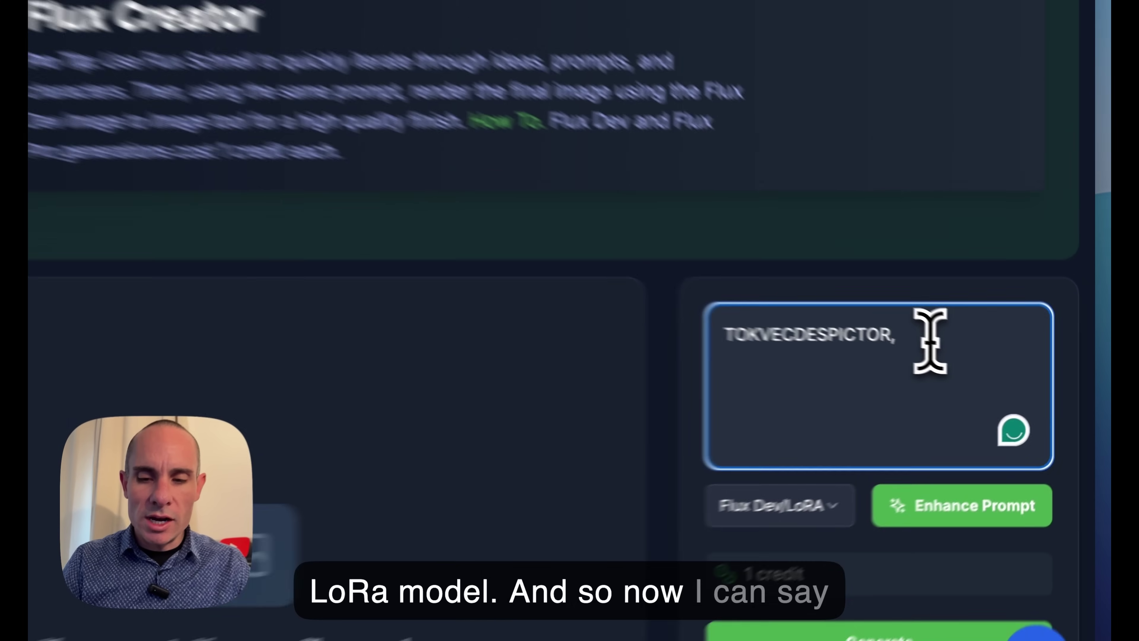
text(lounging around in a b)
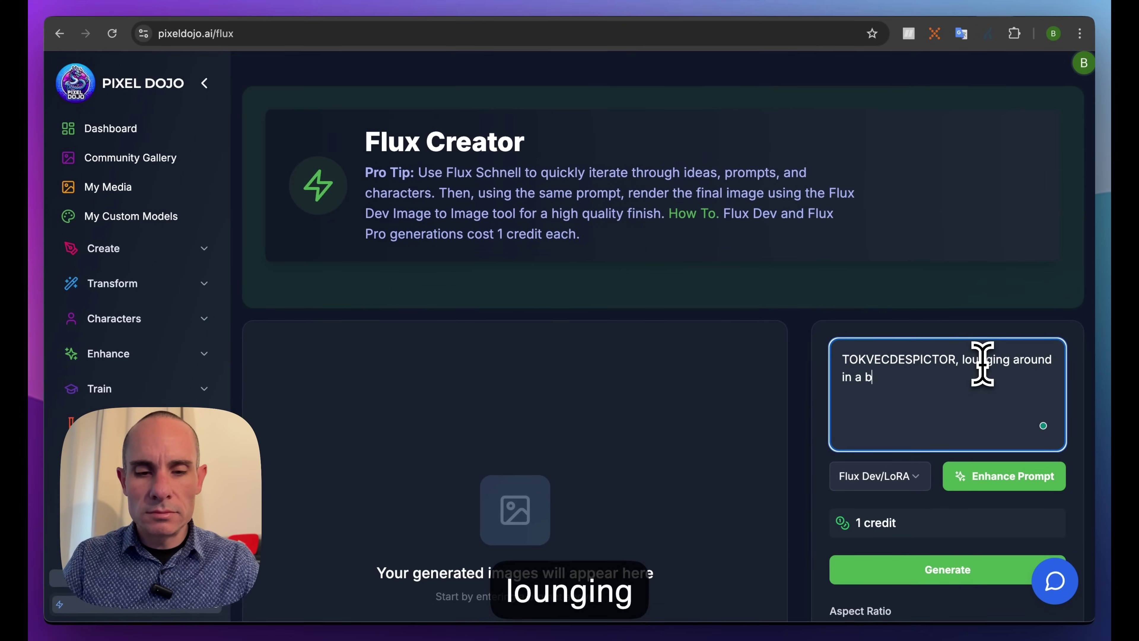
text(each chair)
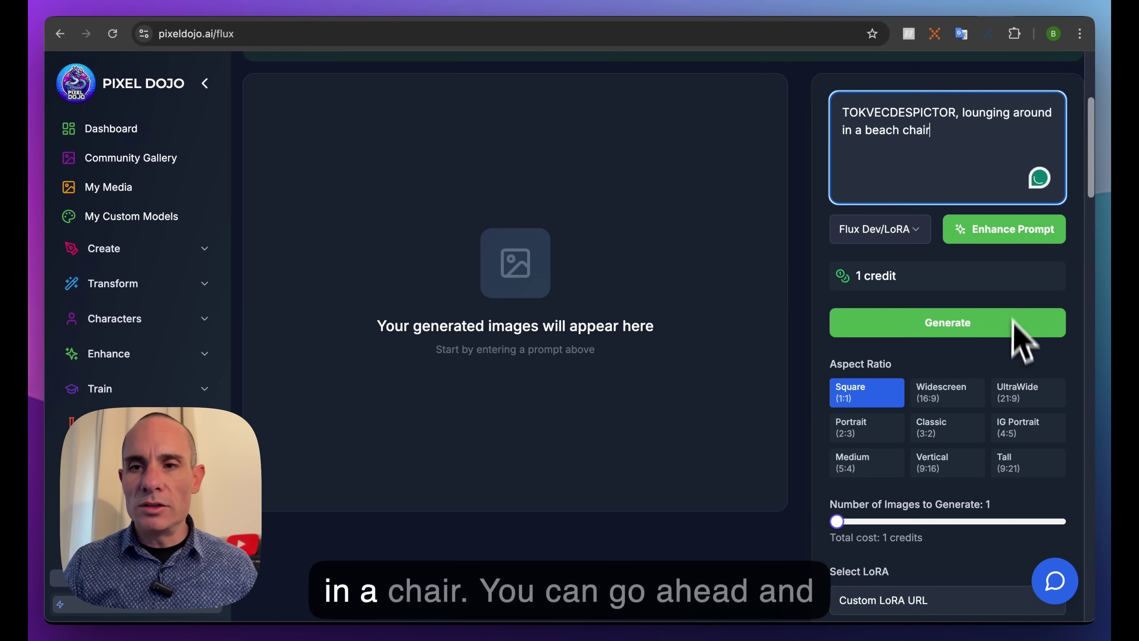
scroll(1000, 350, down, 5)
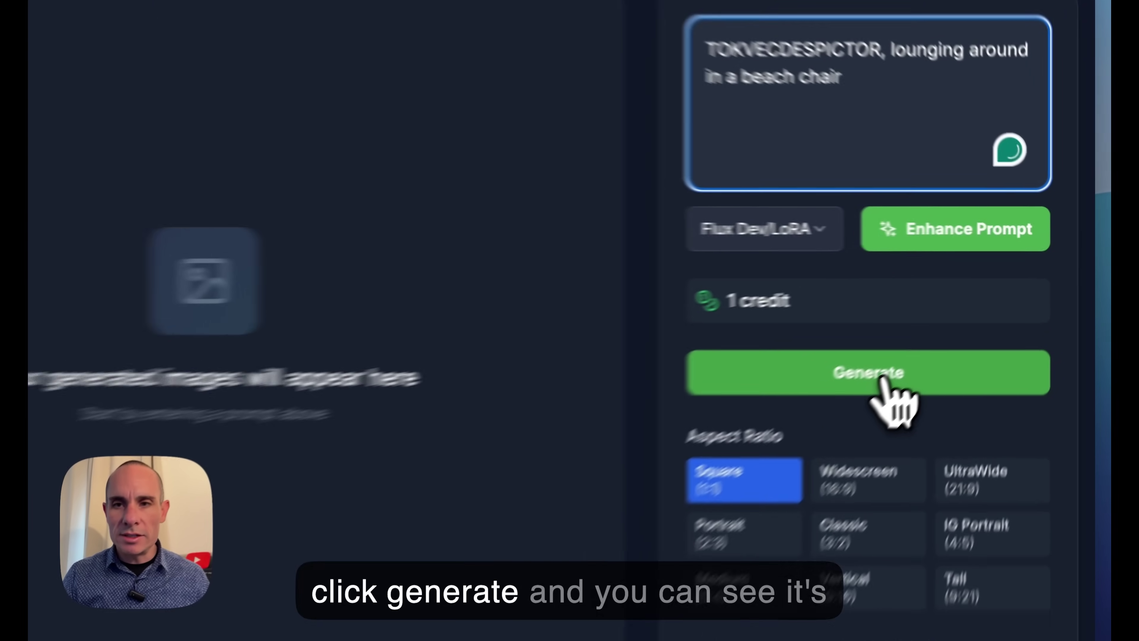
click(960, 324)
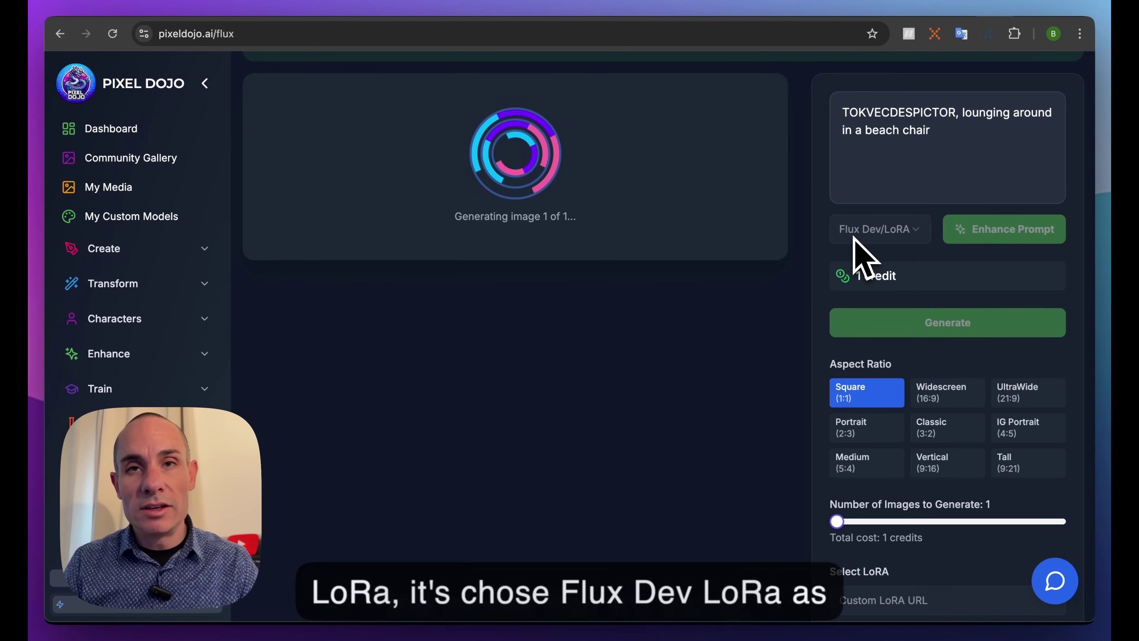
Step: Scroll to view the finished Vector character lounging in the orange beach chair
scroll(854, 239, up, 3)
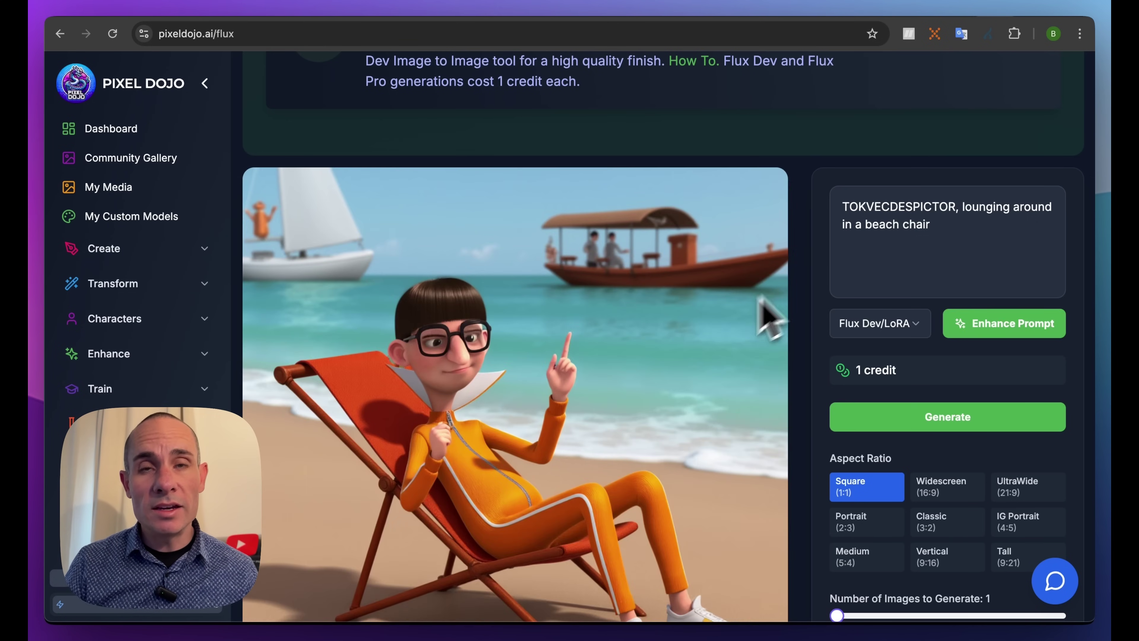
scroll(729, 338, down, 3)
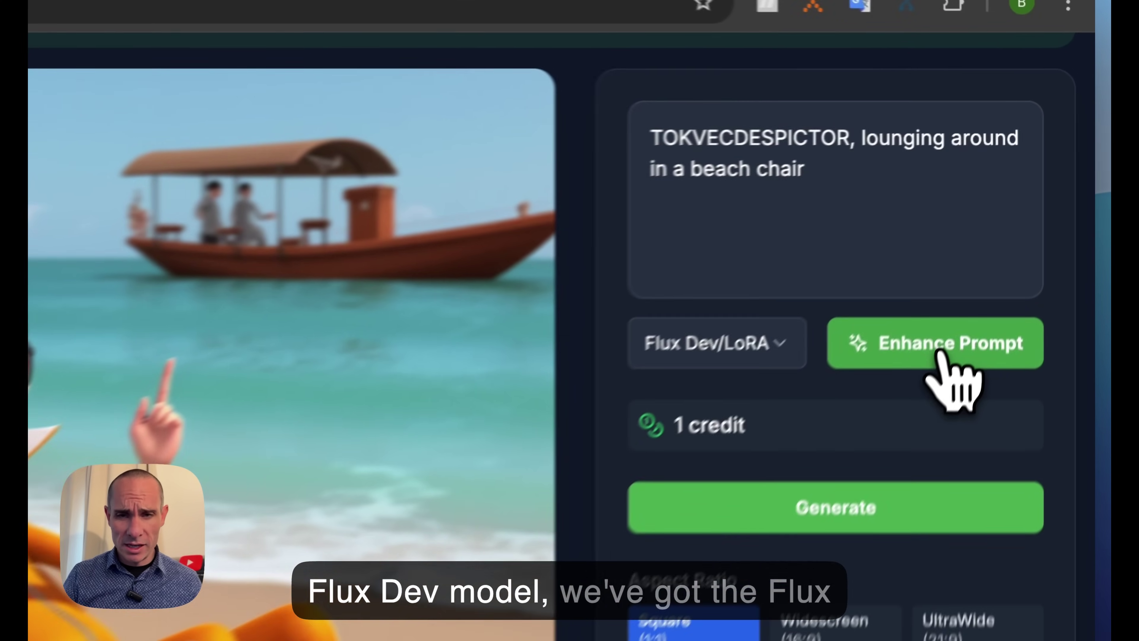
Step: Enhance the prompt into a detailed serene beach scene with TOKVECDESPICTOR in a beach chair
click(939, 354)
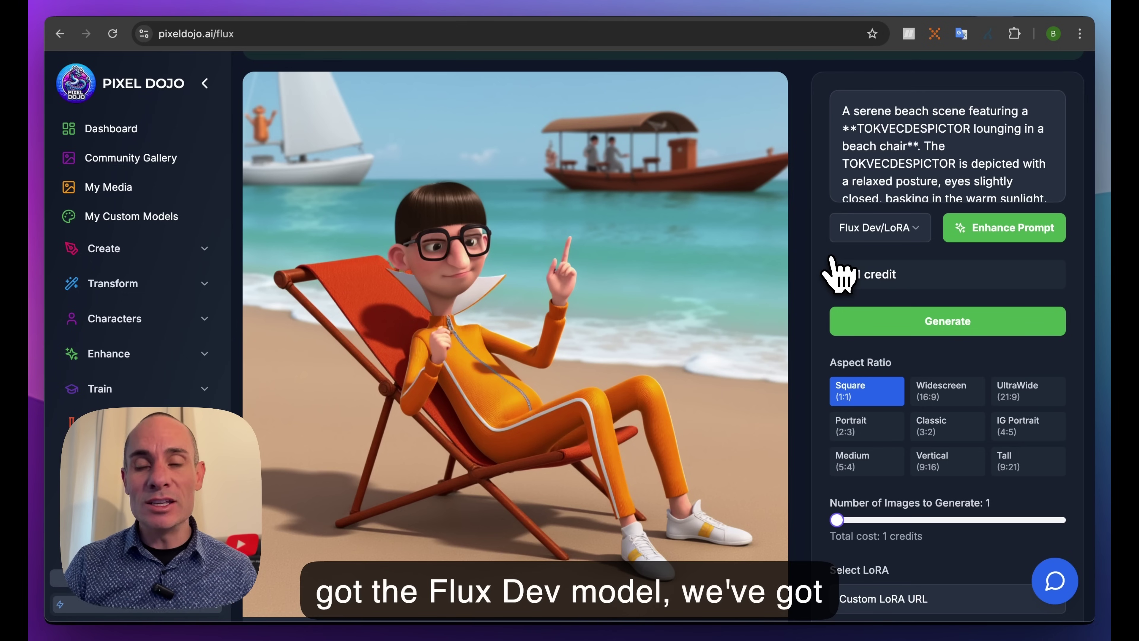
scroll(835, 272, down, 5)
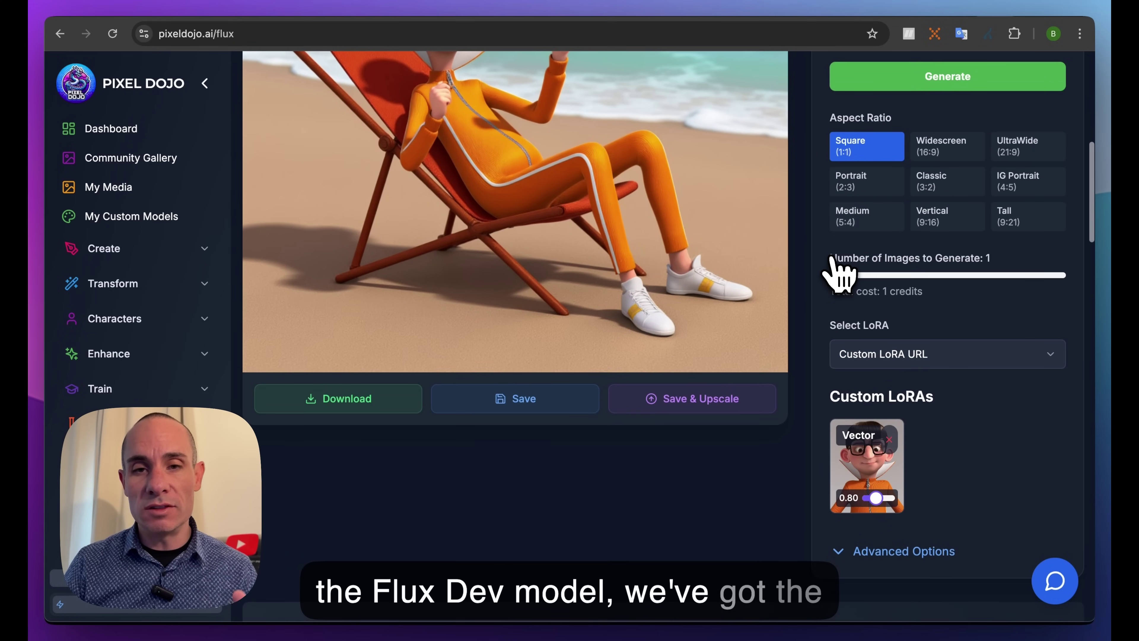
Step: Scroll down to My Custom Models and expand the Train section of the sidebar
scroll(833, 265, down, 6)
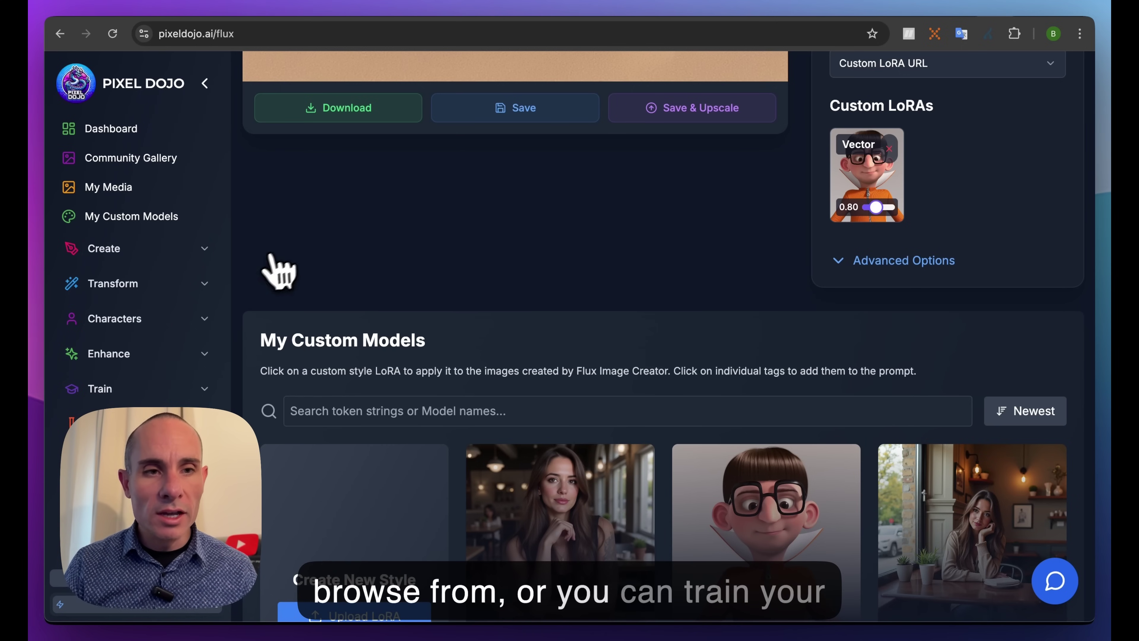
scroll(184, 323, down, 1)
scroll(180, 328, down, 3)
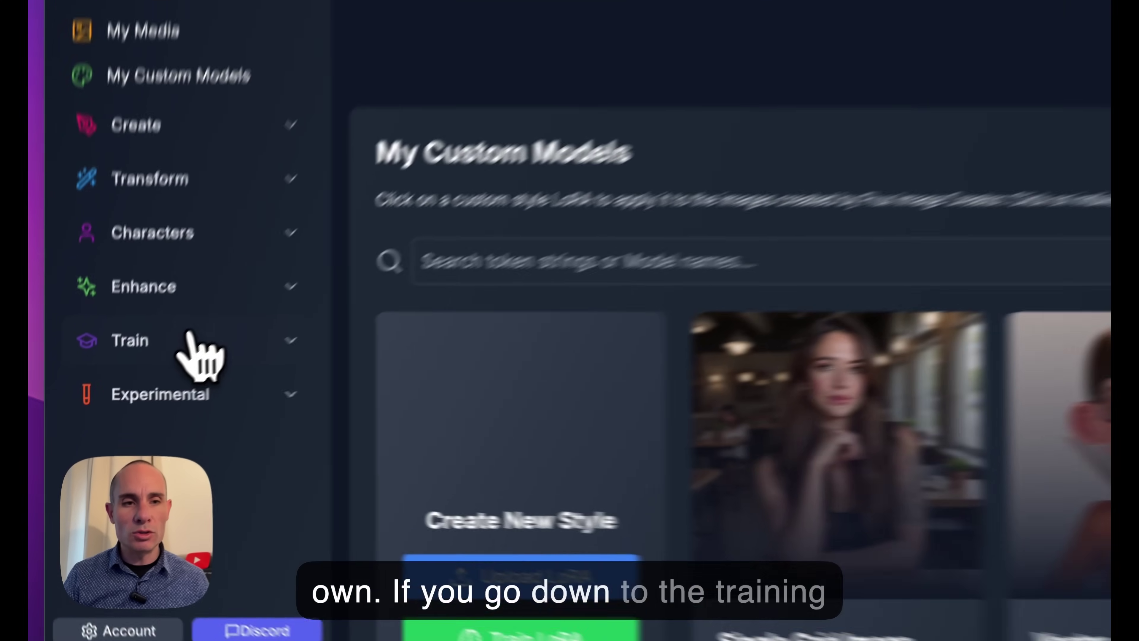
click(140, 391)
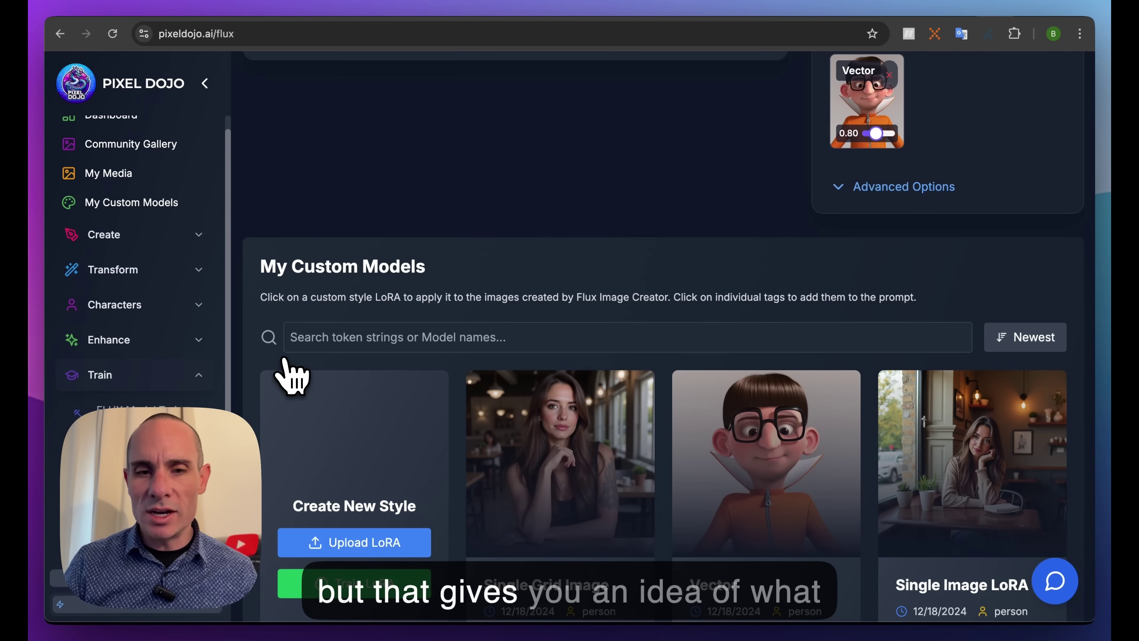
scroll(801, 402, down, 2)
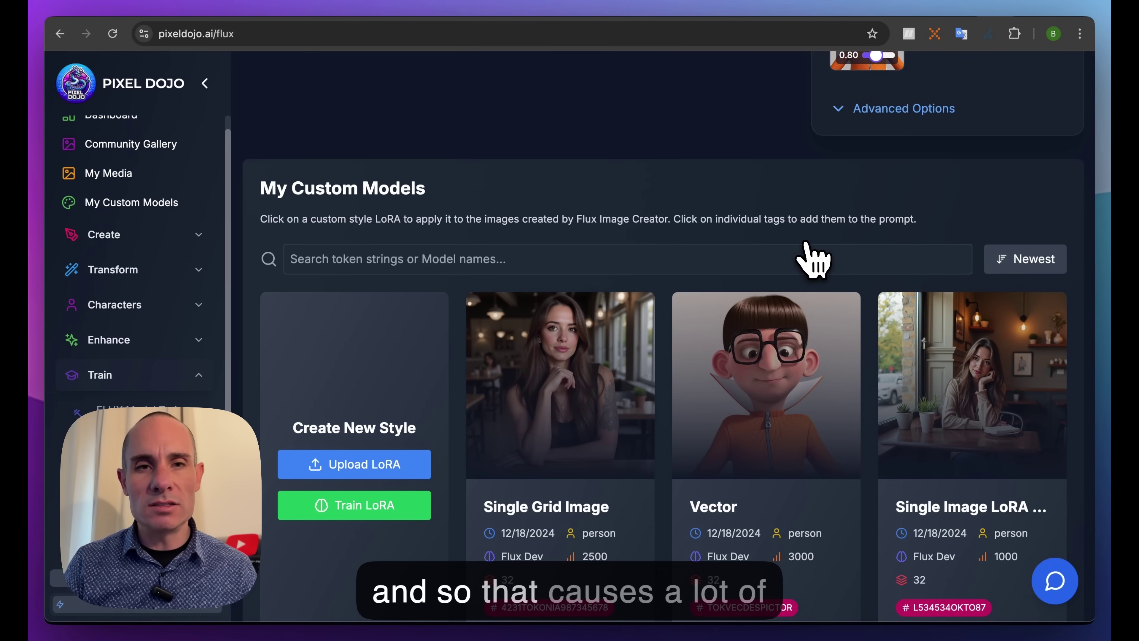
Step: Remove the Vector LoRA from the generator, leaving no LoRA selected
scroll(813, 261, up, 1)
scroll(813, 260, up, 8)
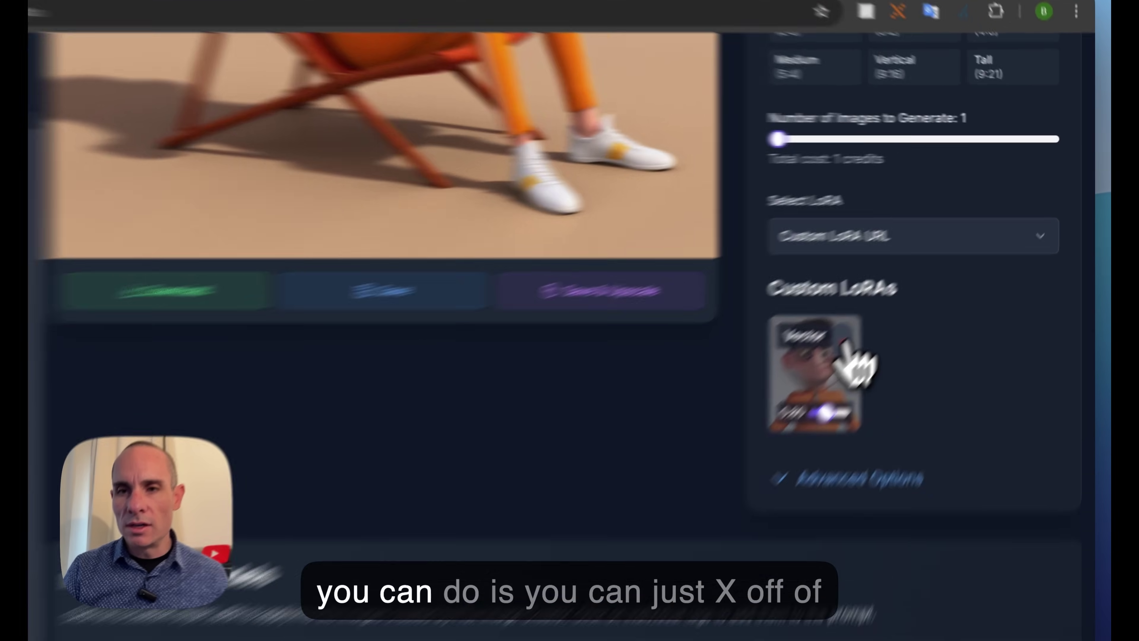
click(889, 302)
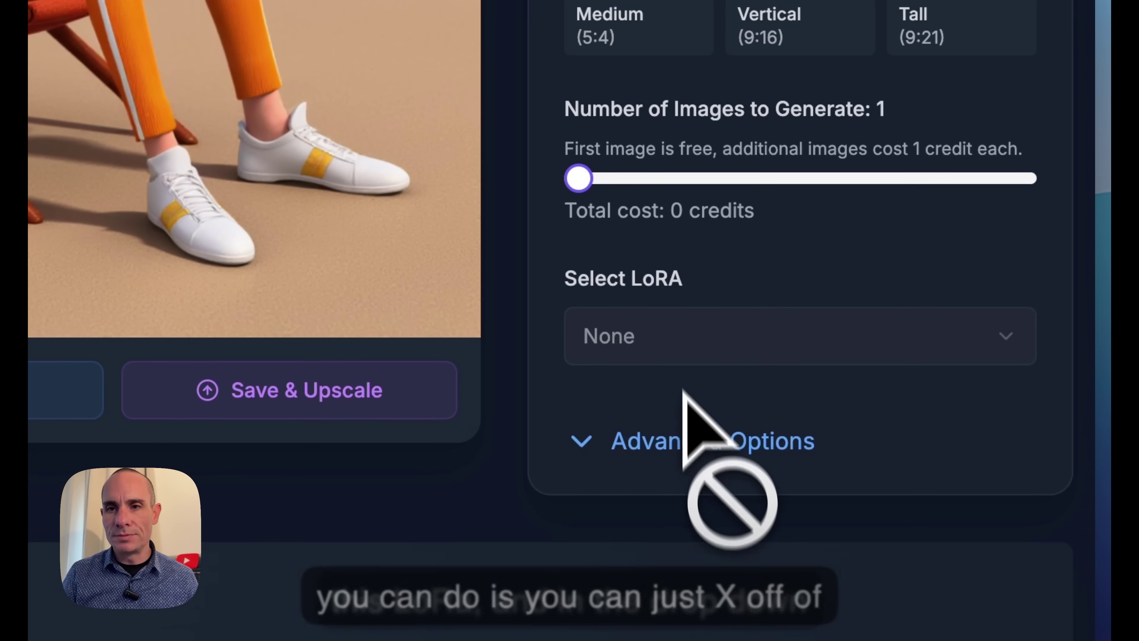
Step: Switch the generation model to Flux Dev/LoRA
scroll(681, 345, up, 6)
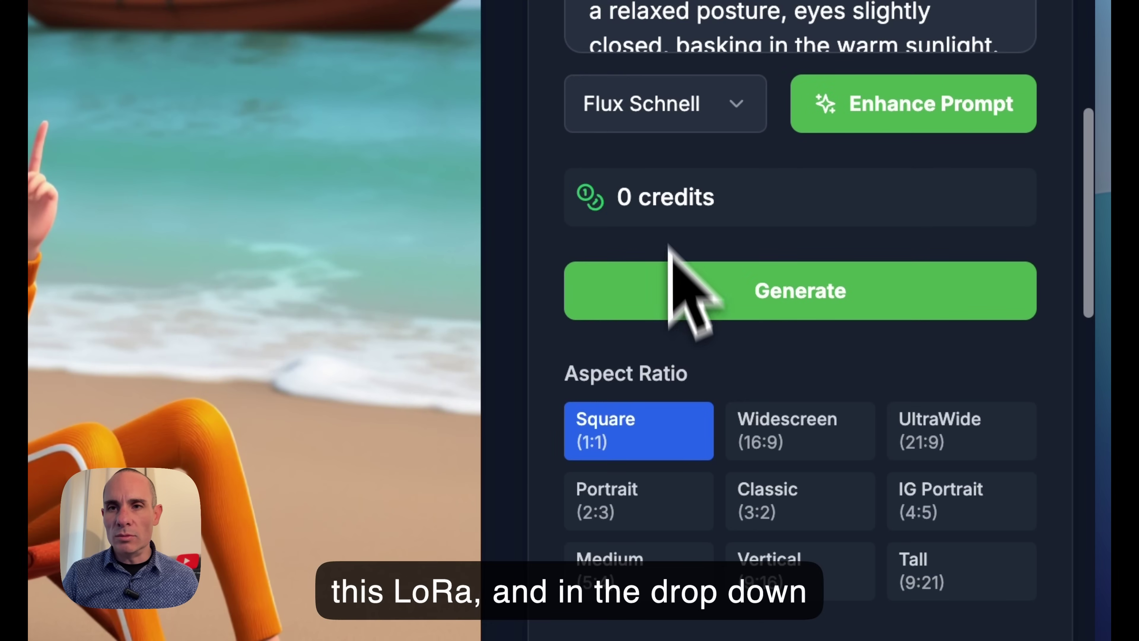
click(673, 115)
scroll(713, 403, down, 8)
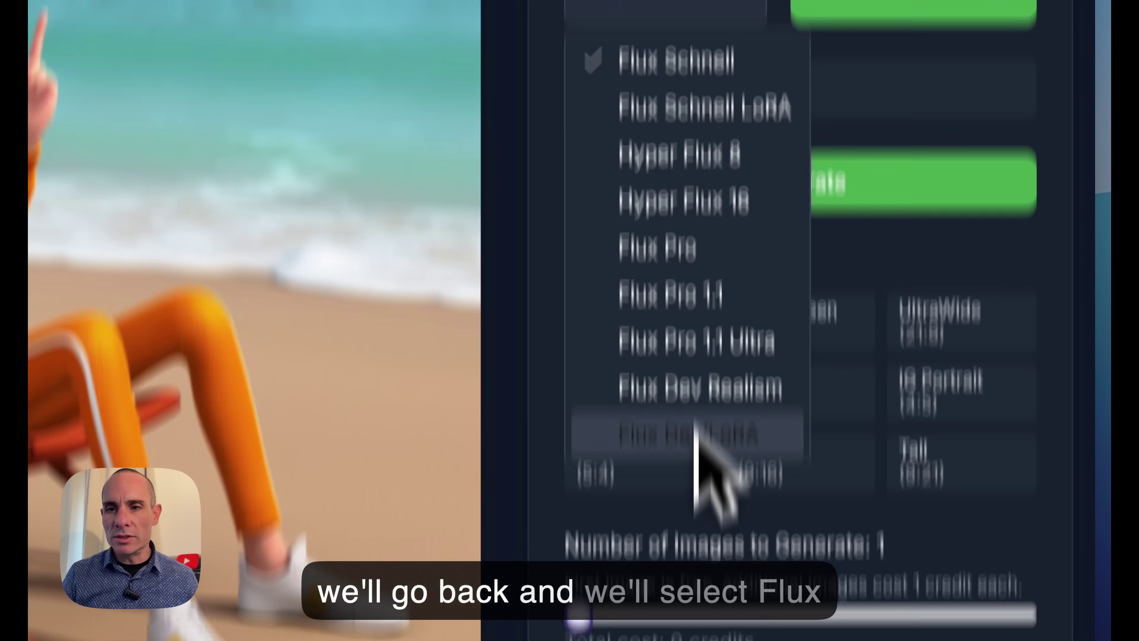
click(694, 185)
Step: Add a Custom LoRA URL slot at 0.80 and look up the LoRA on Hugging Face
scroll(754, 413, down, 4)
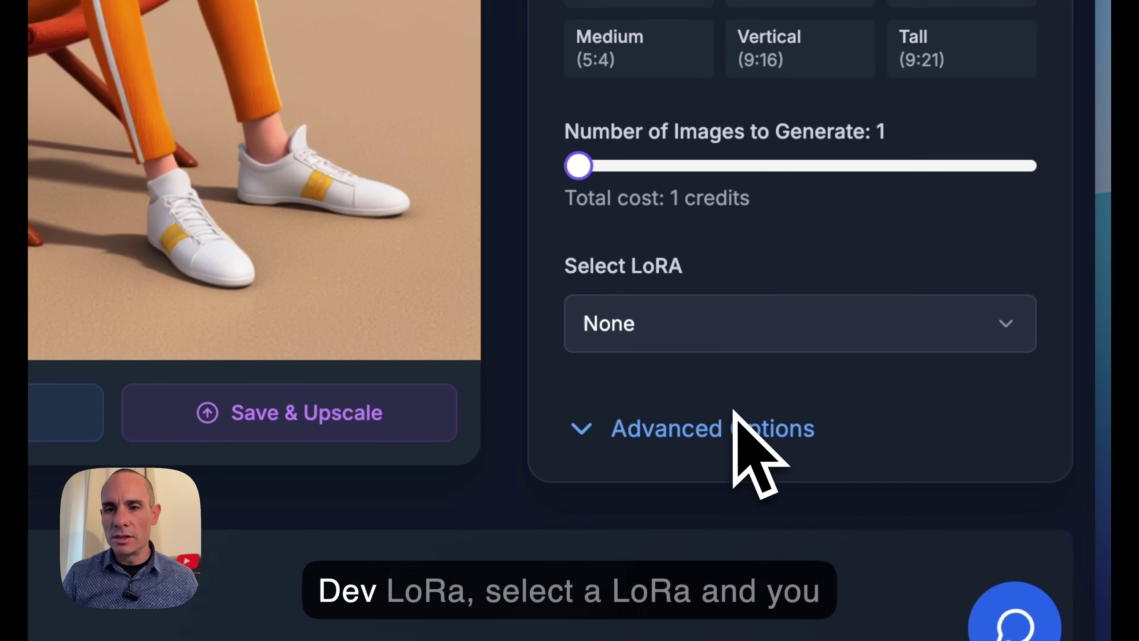
click(657, 290)
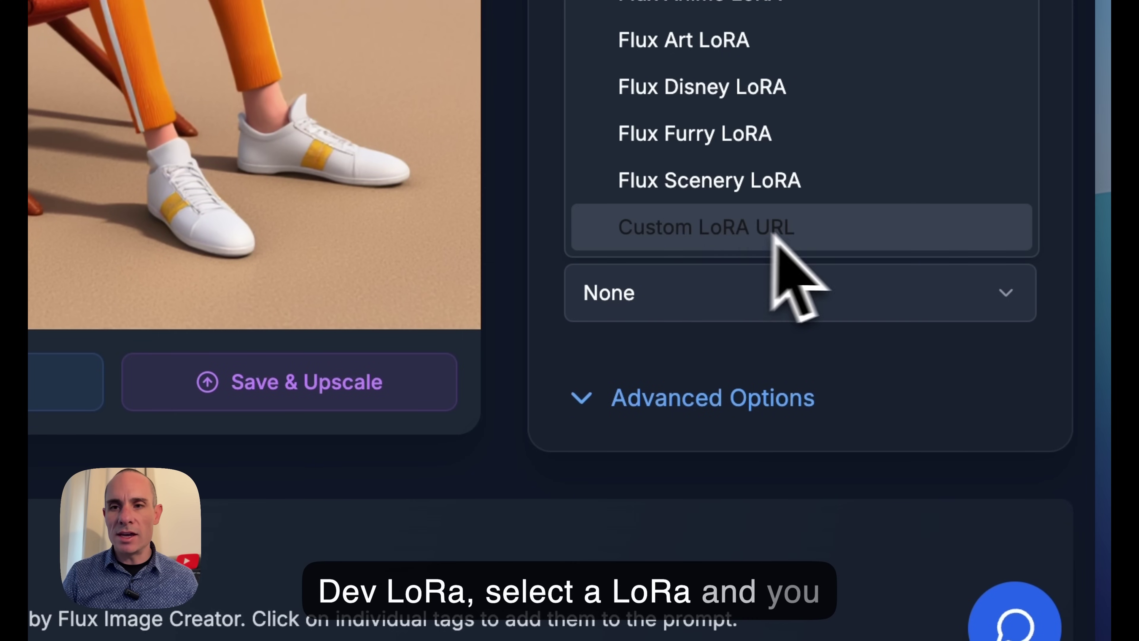
click(758, 240)
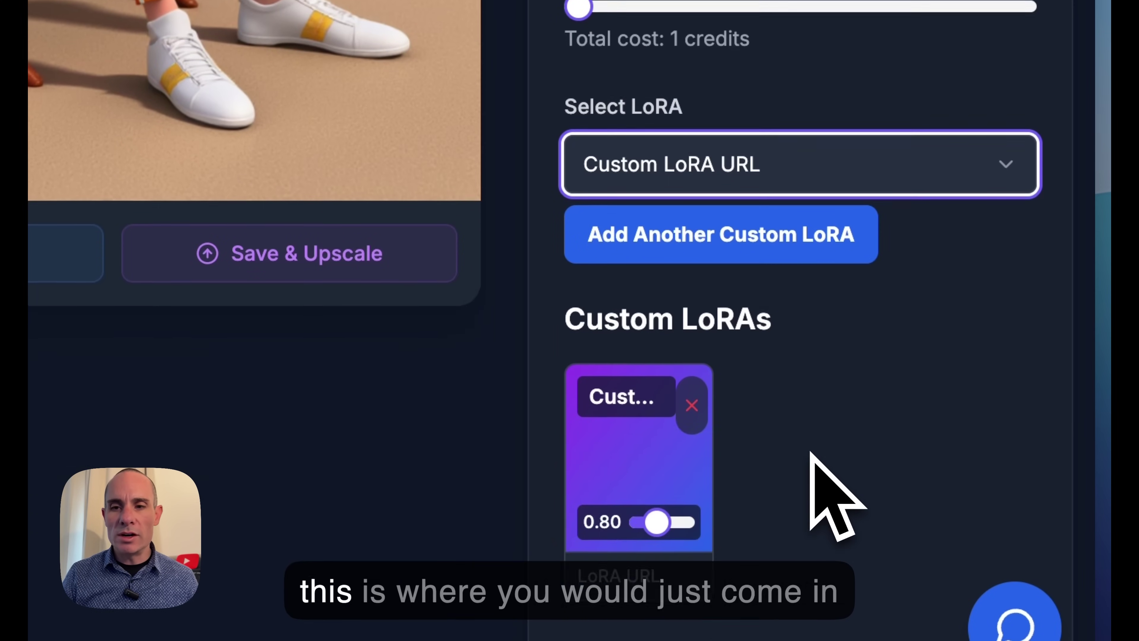
scroll(812, 453, down, 5)
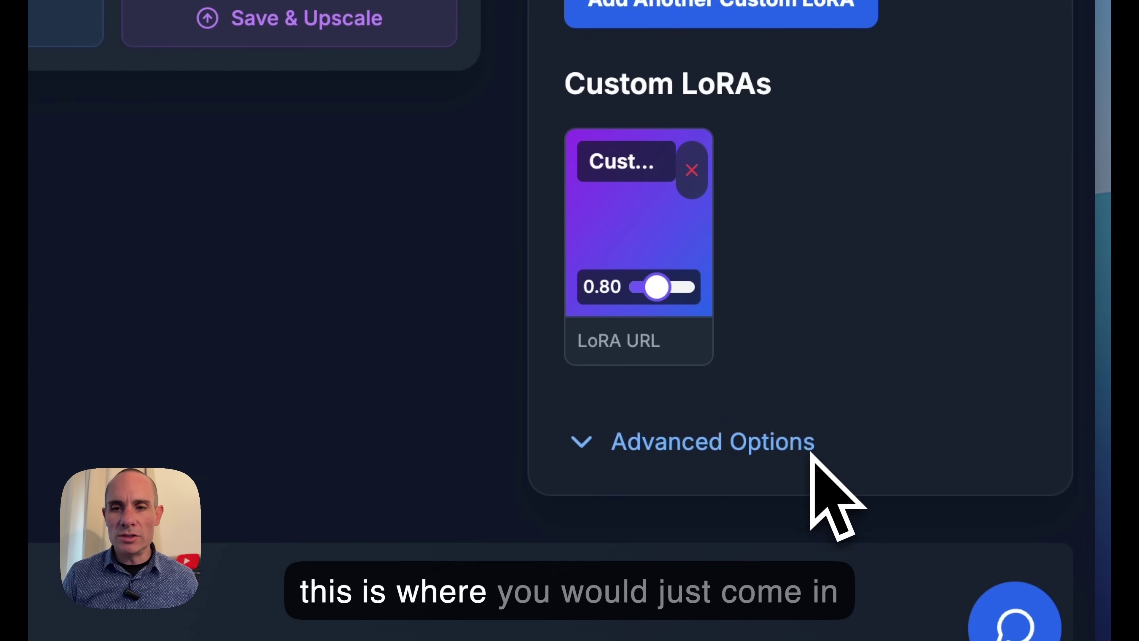
click(612, 342)
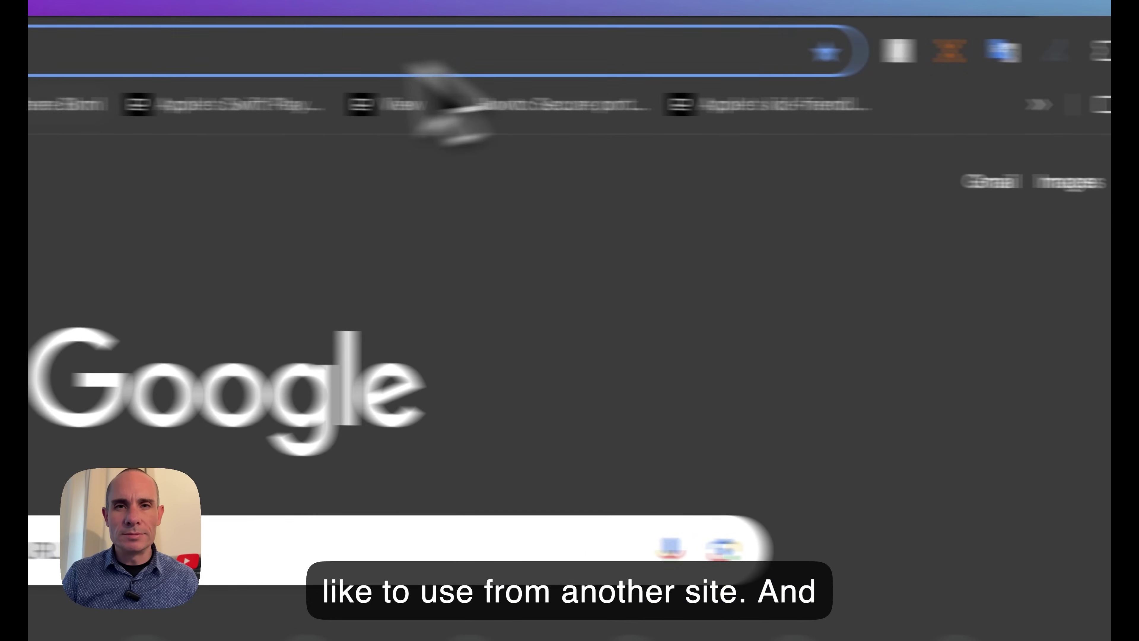
click(347, 58)
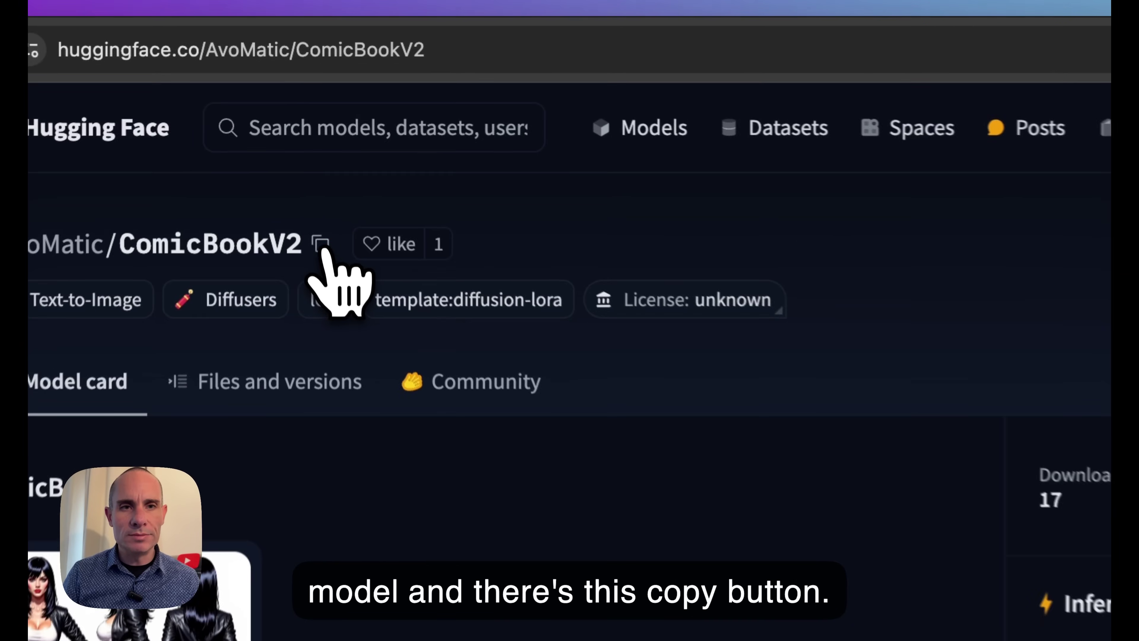
Step: Copy the AvoMatic/ComicBookV2 model id and return to Pixel Dojo
click(298, 136)
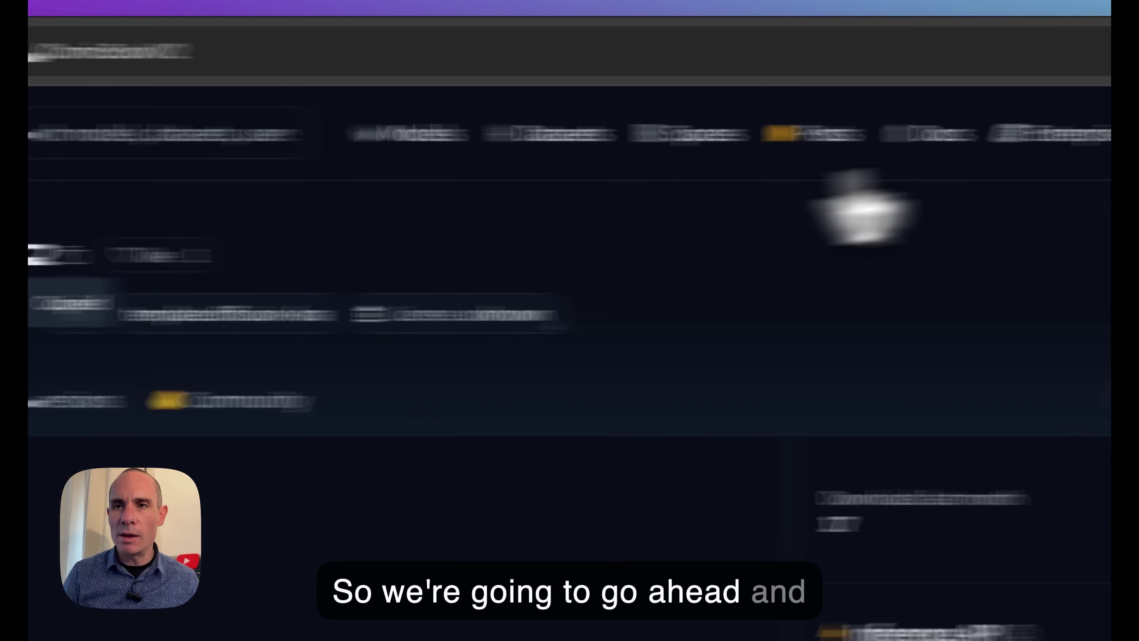
click(855, 2)
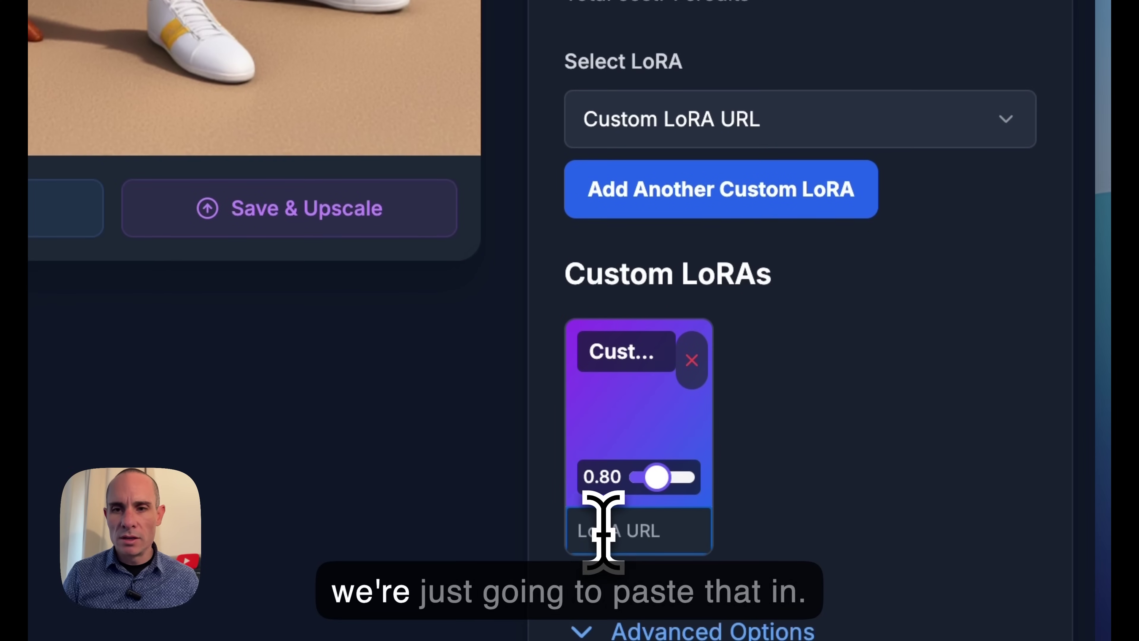
Step: Paste the ComicBookV2 id into the LoRA URL field and replace the prompt with 'an anime man'
click(603, 529)
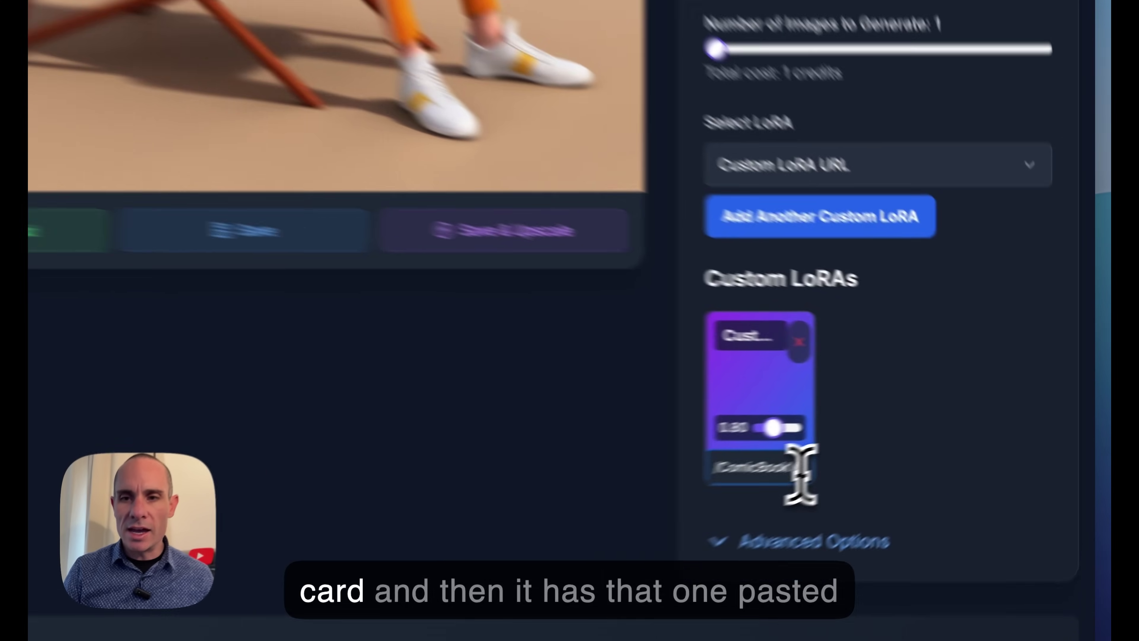
drag(896, 441, 833, 439)
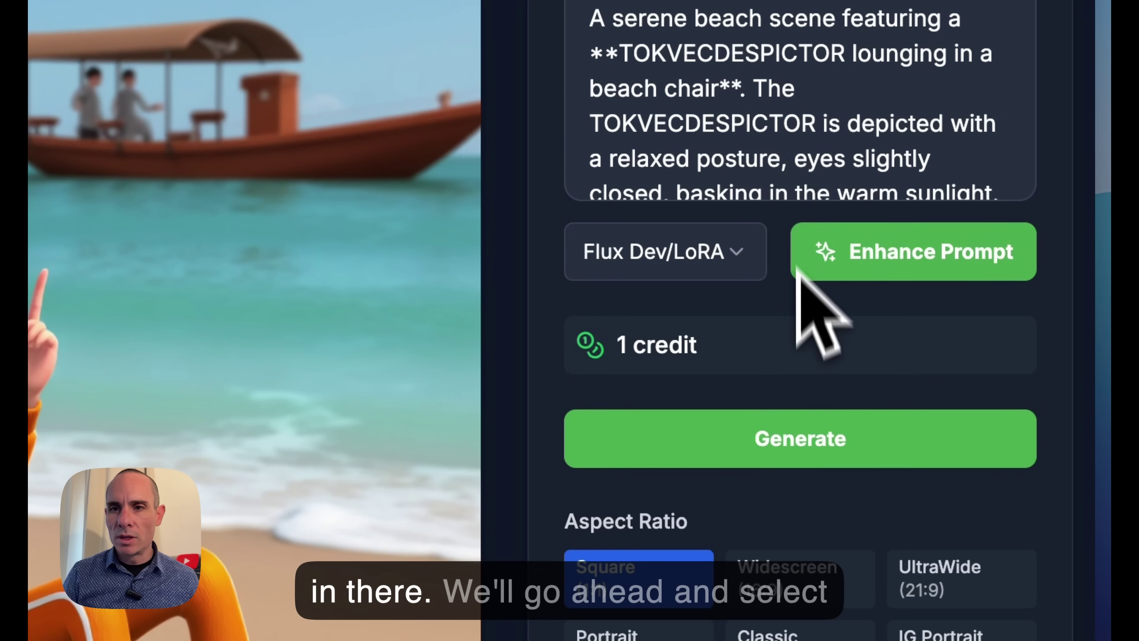
click(794, 135)
key(super+a)
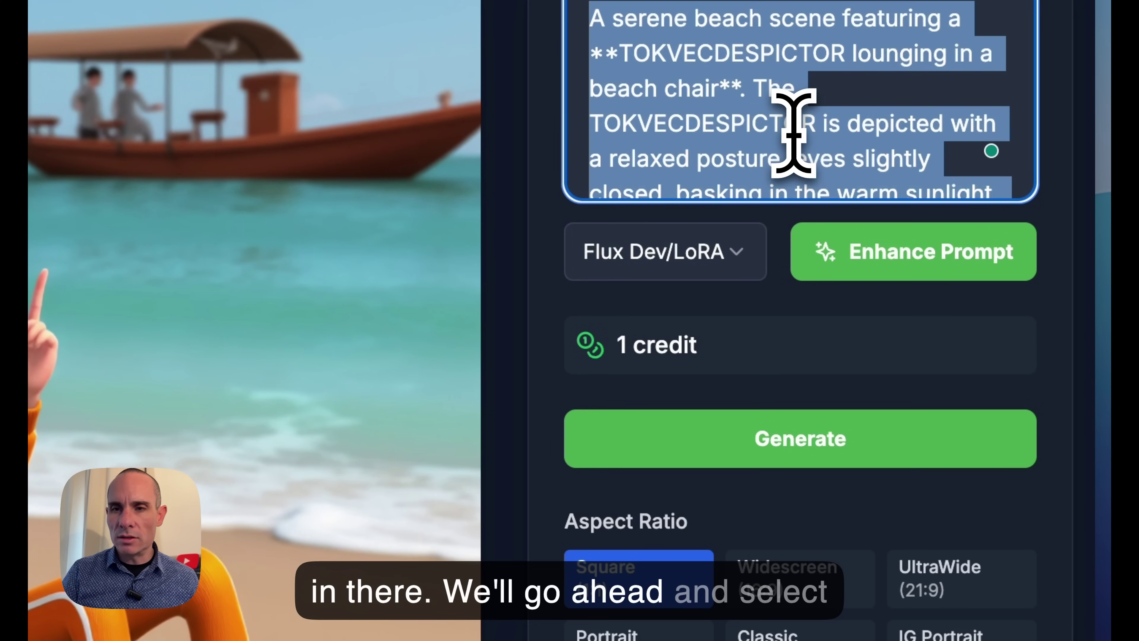
key(BackSpace)
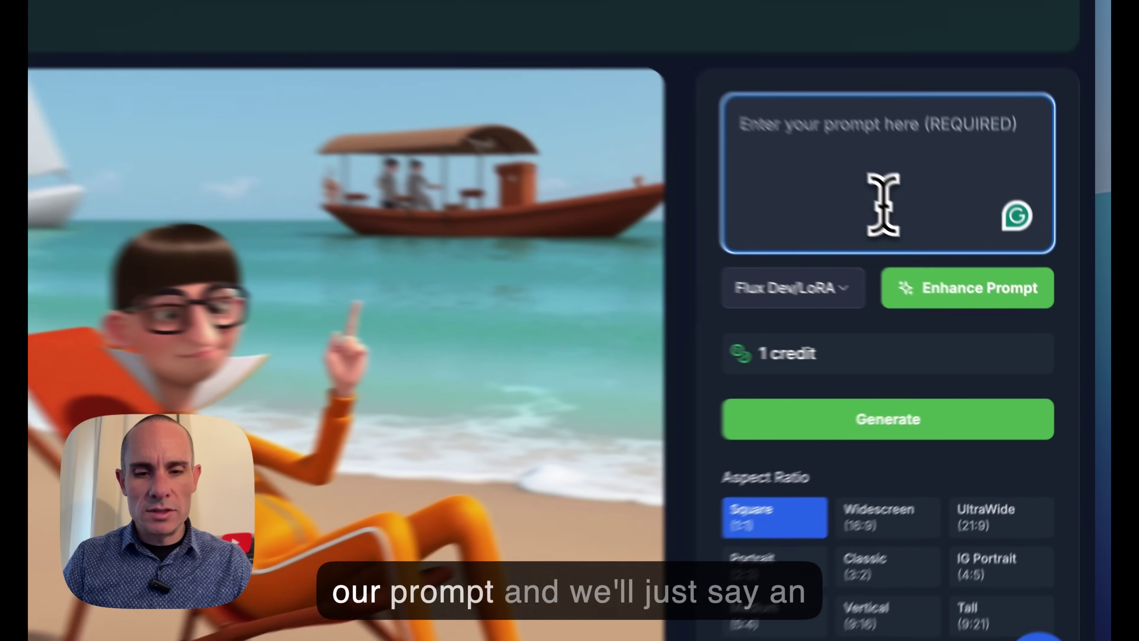
text(an anime man)
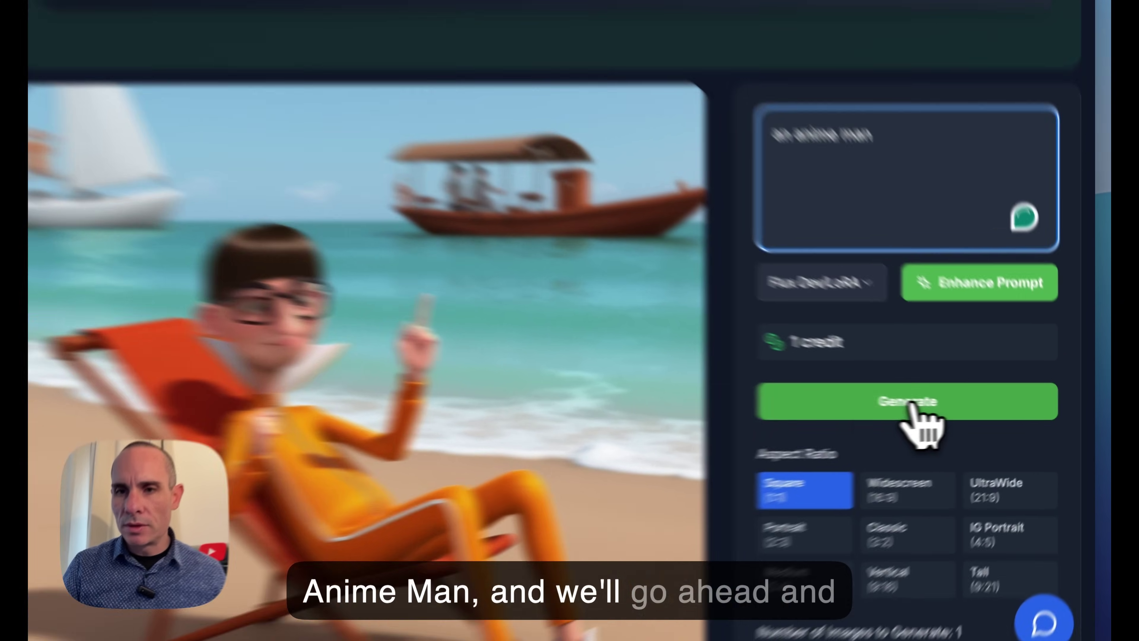
Step: Generate a ComicBookV2-style image of an anime man in a cap
click(958, 406)
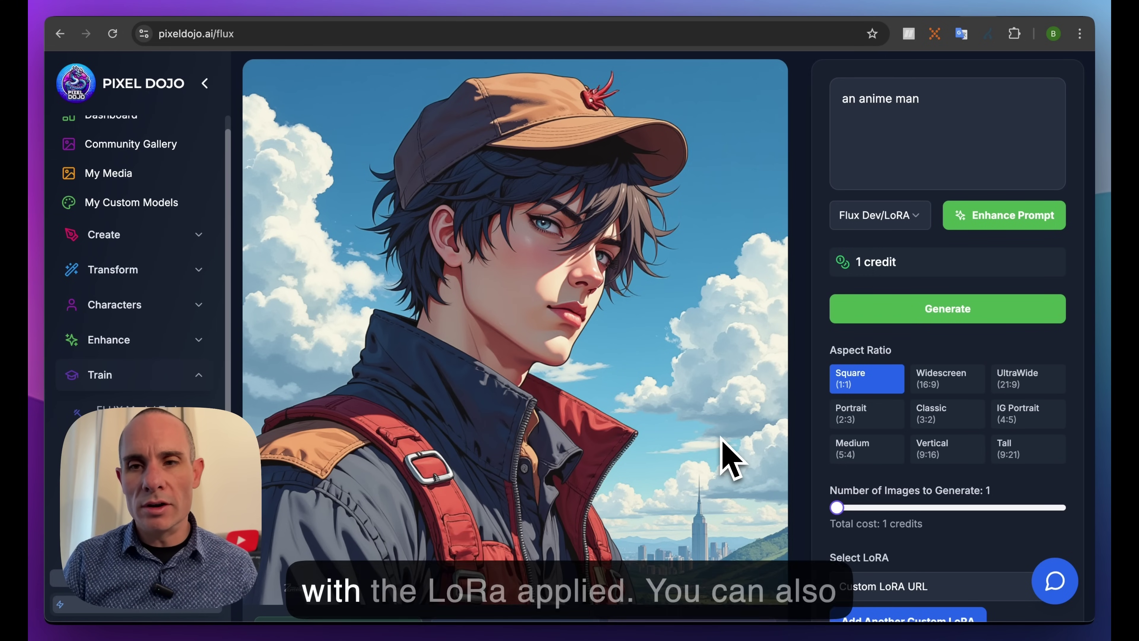
scroll(722, 440, down, 6)
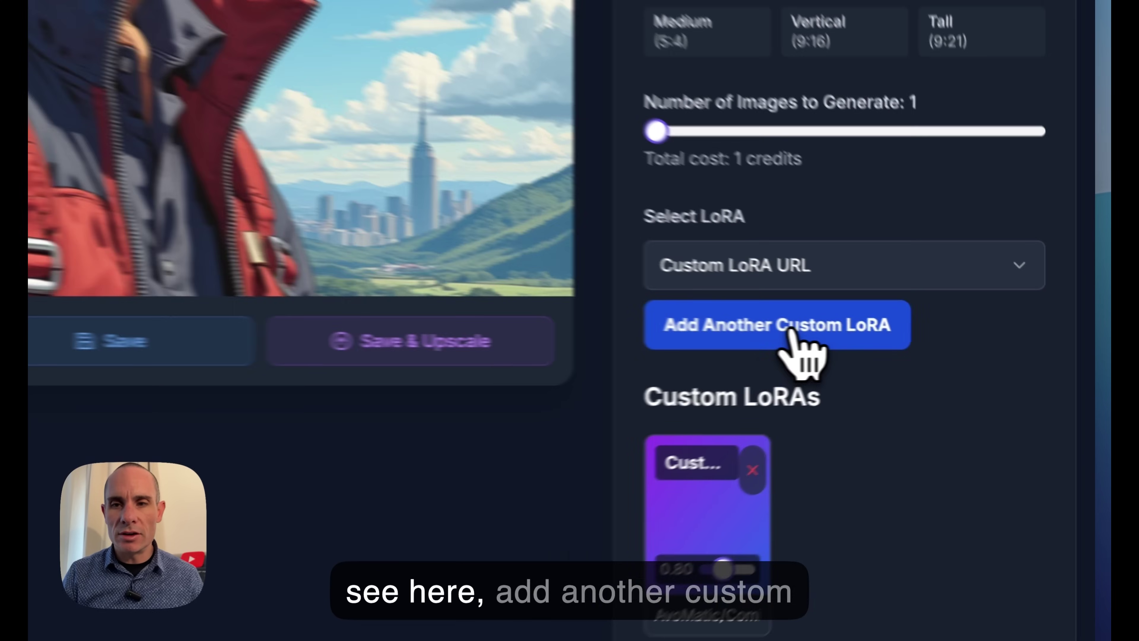
click(911, 345)
click(741, 327)
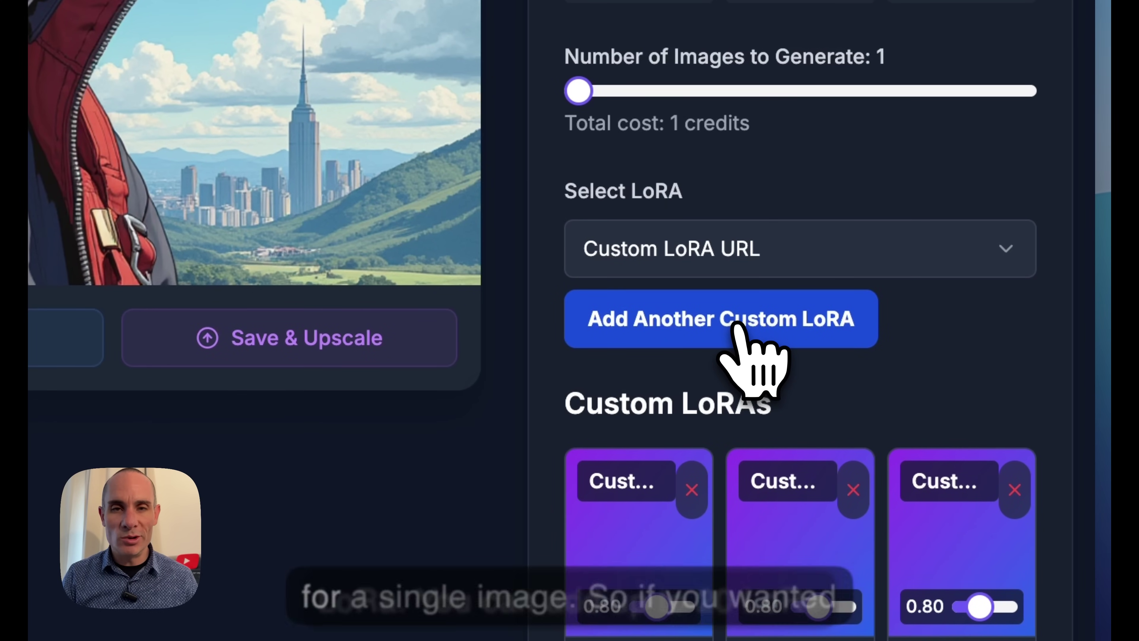
scroll(738, 327, down, 1)
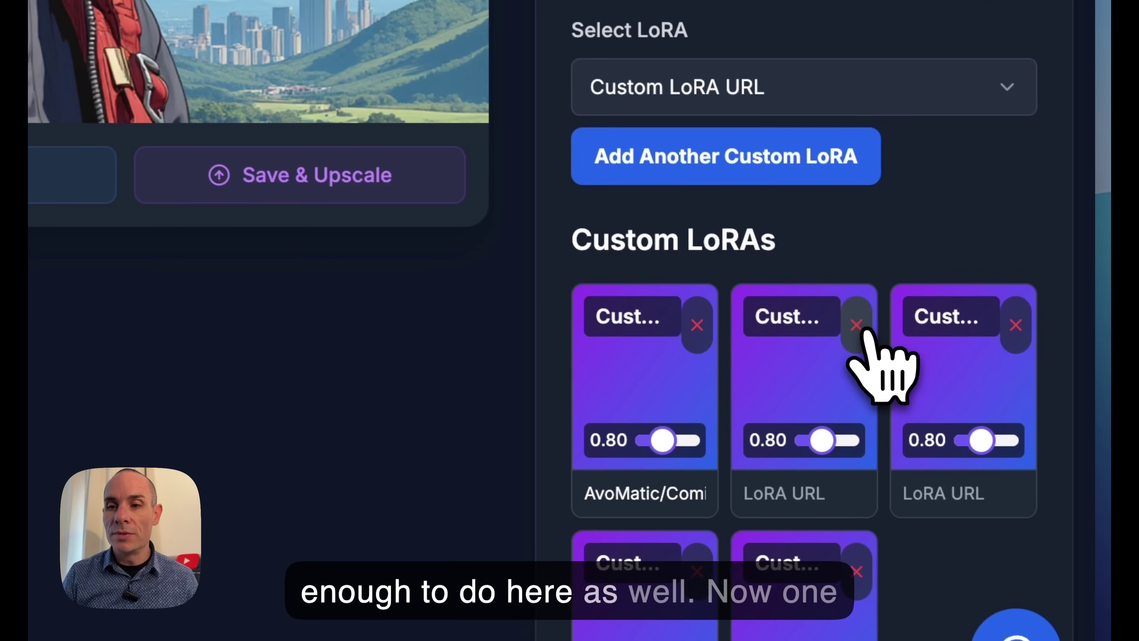
click(1015, 323)
click(853, 323)
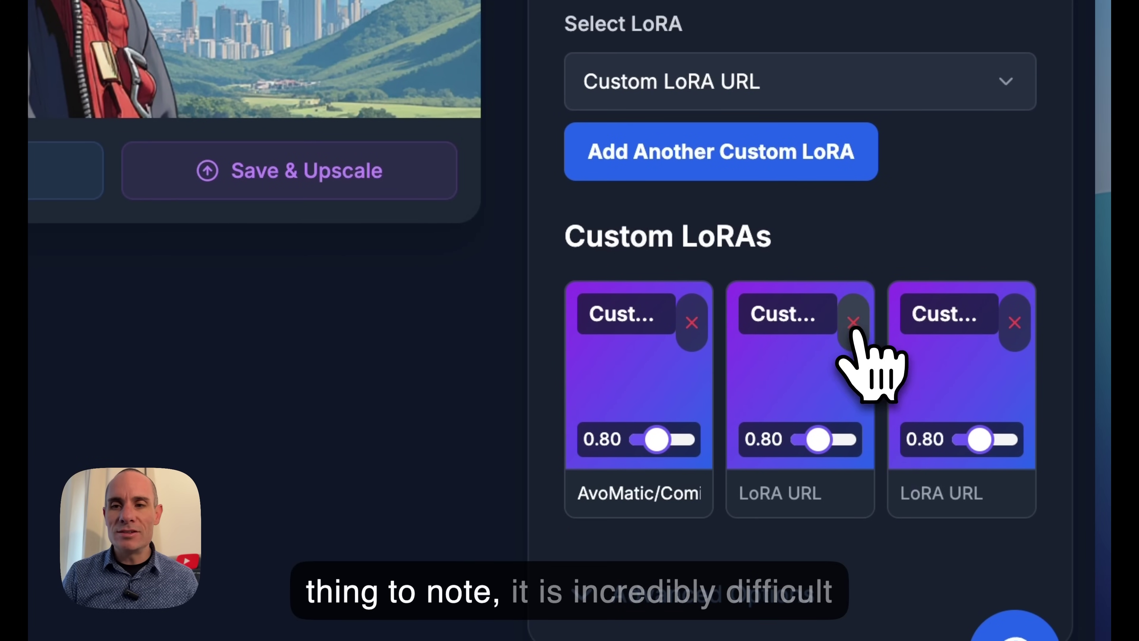
click(854, 323)
click(854, 324)
scroll(856, 331, up, 10)
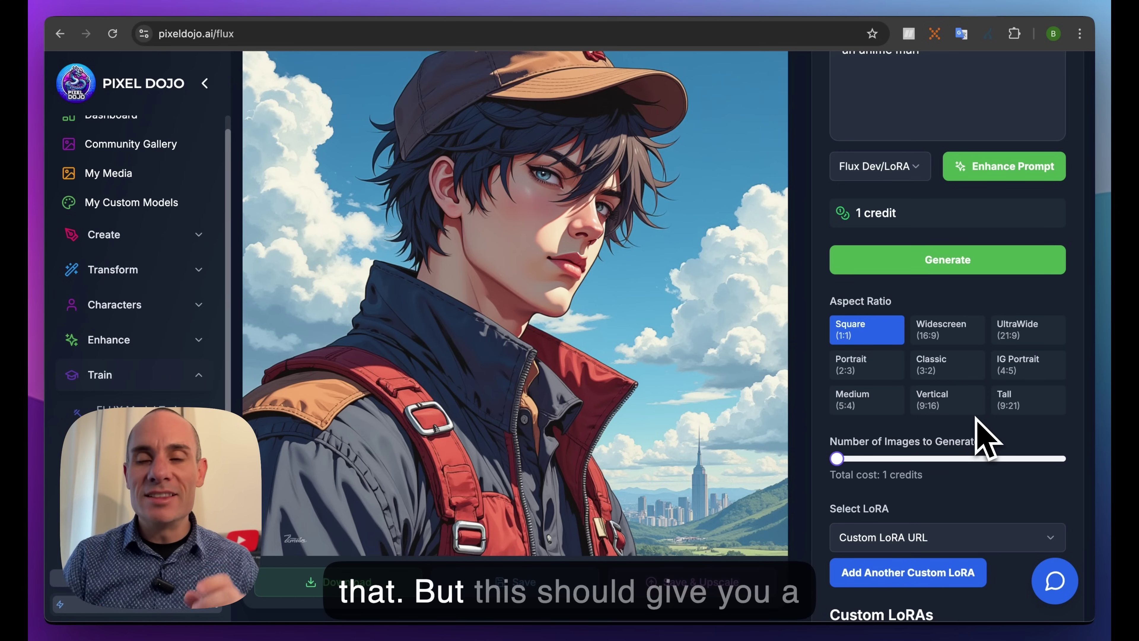
scroll(987, 438, up, 5)
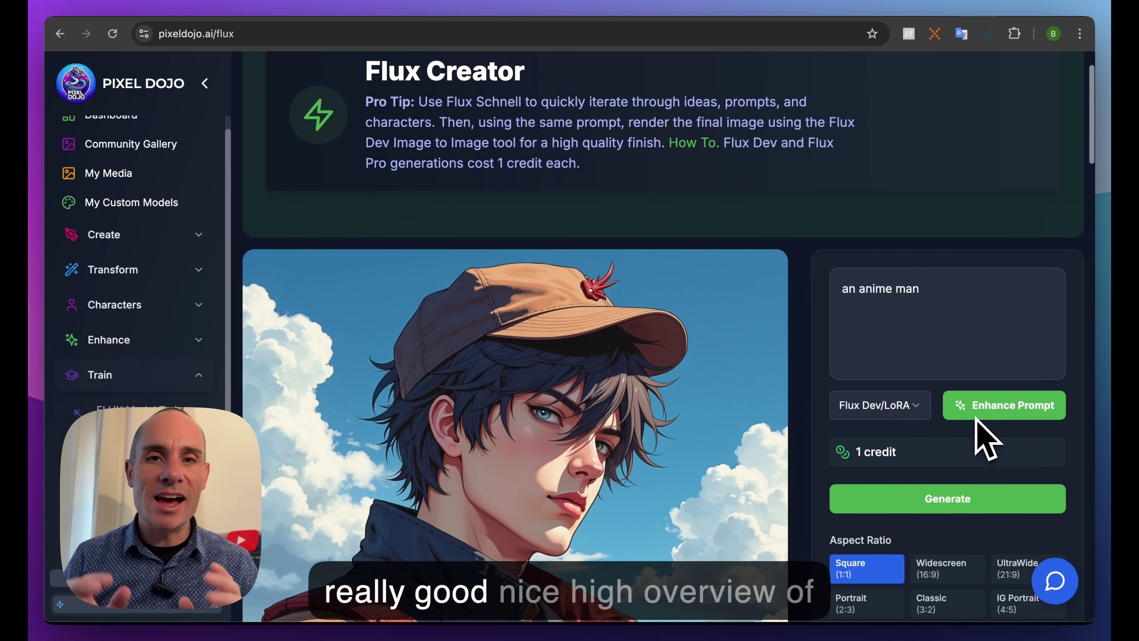